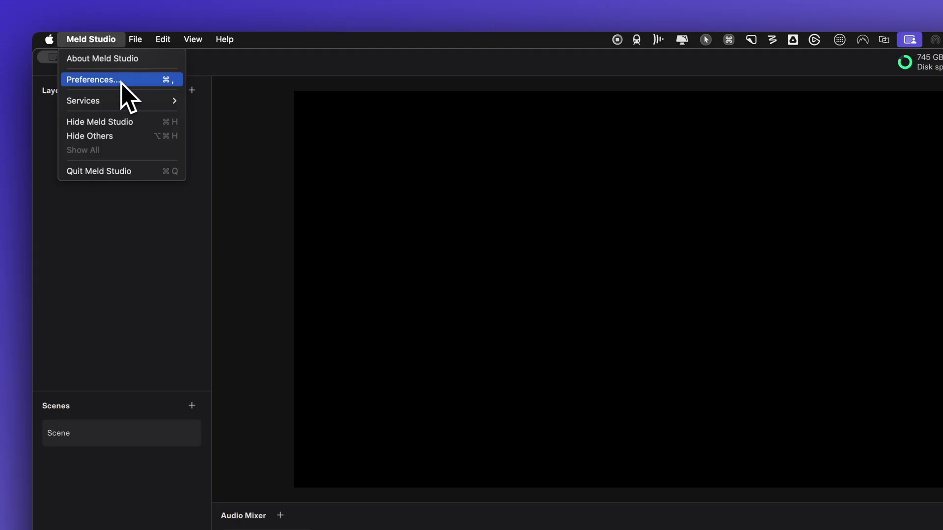
Step: Open the preferences and set the encoder canvas to 1440p, keeping the framerate at 30fps
click(122, 83)
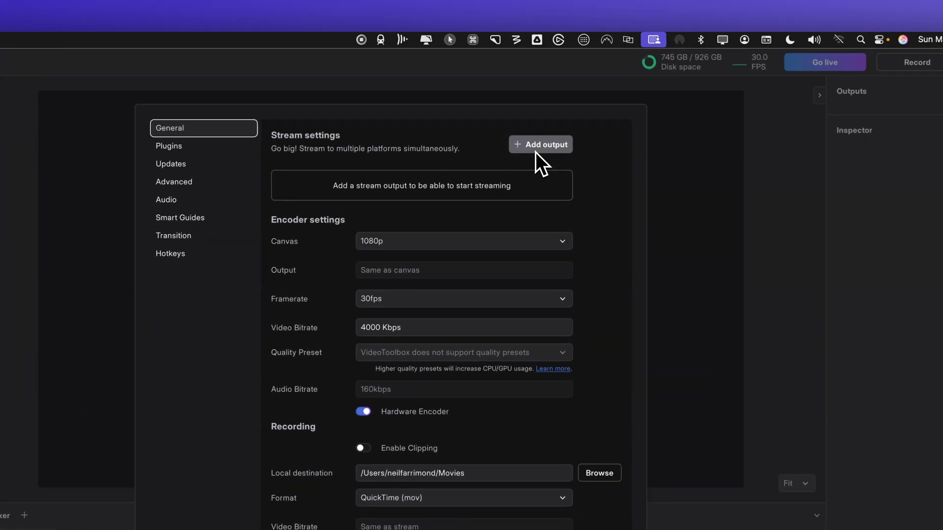
click(535, 152)
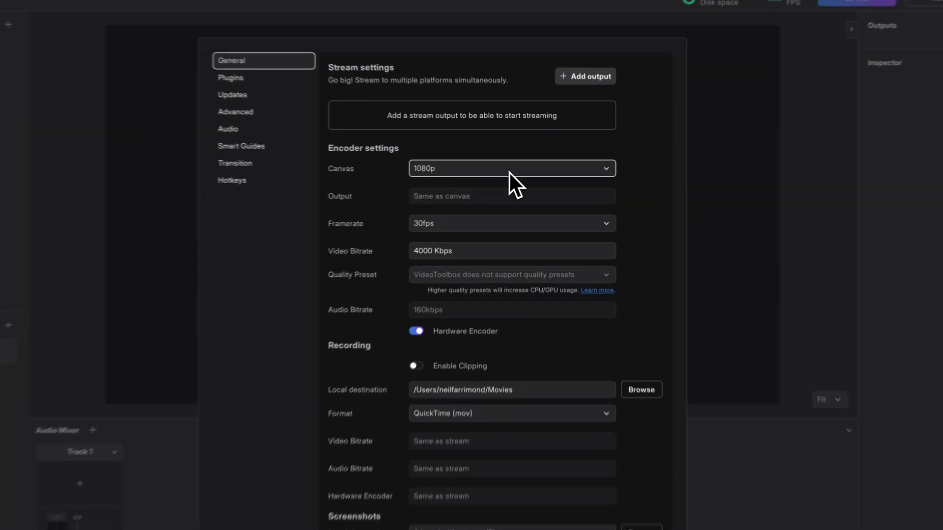
click(509, 171)
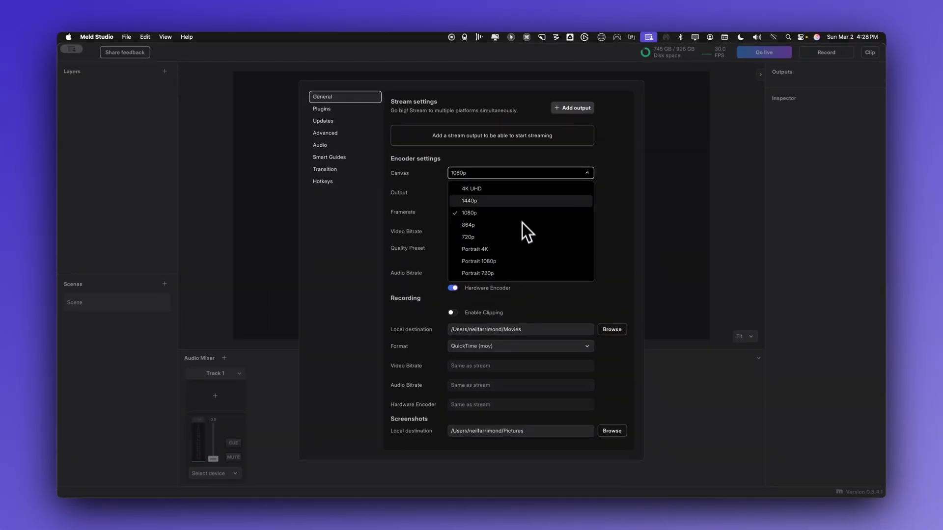
click(522, 203)
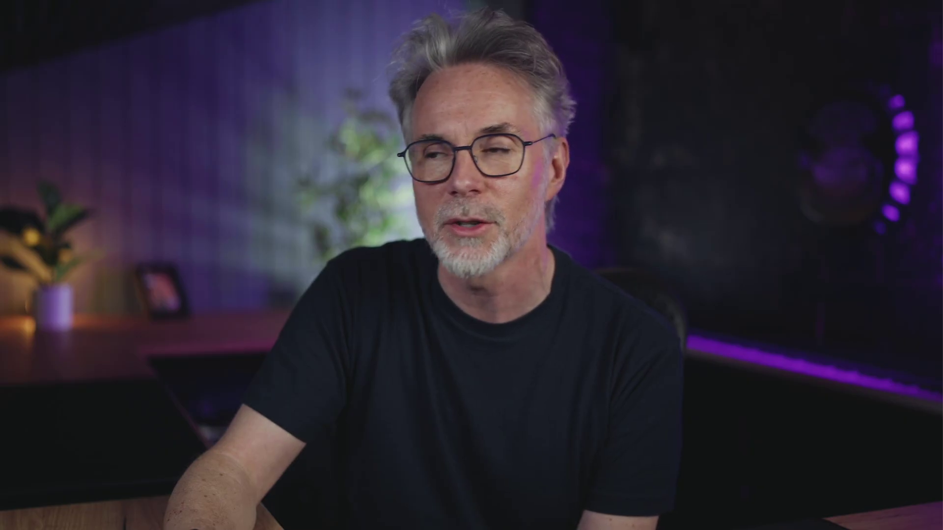
click(556, 214)
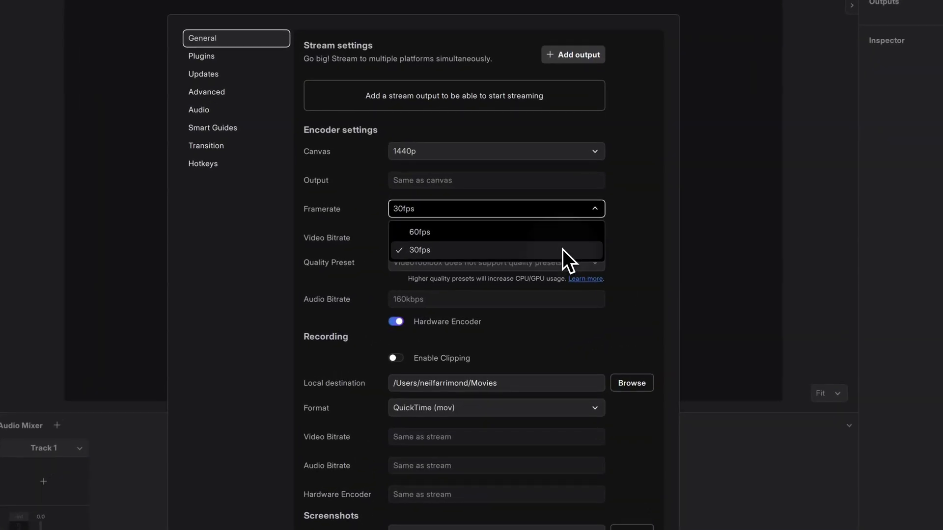
click(567, 240)
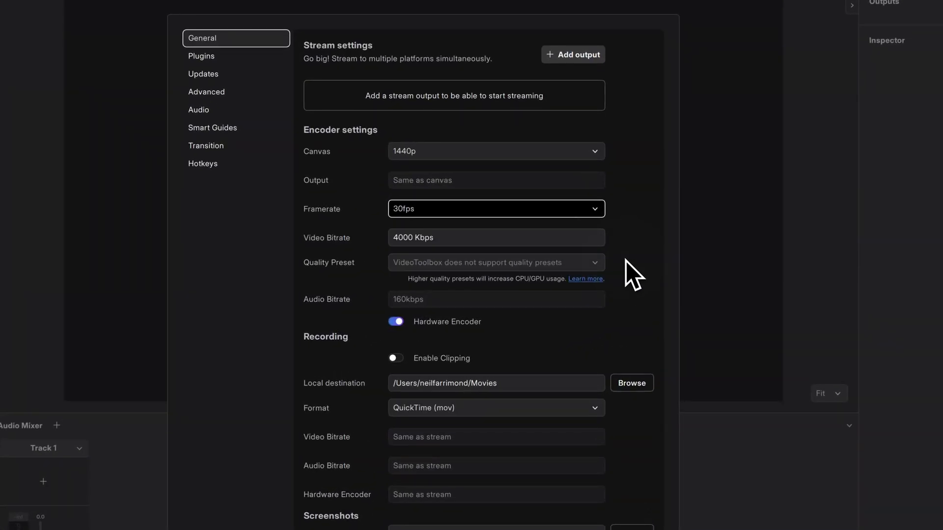
Step: Set the encoder's video bitrate to 4000 Kbps
scroll(564, 290, down, 1)
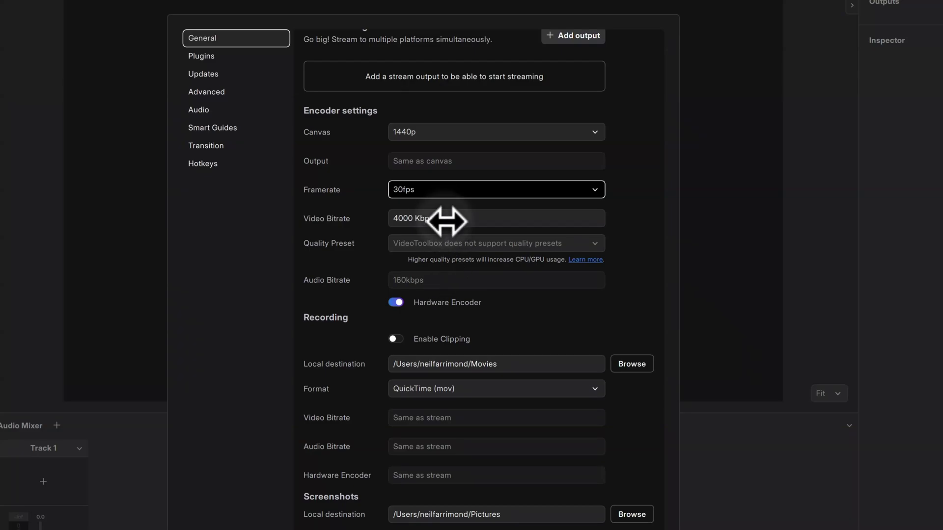
mouse_move(448, 221)
mouse_down()
mouse_move(421, 219)
mouse_move(434, 220)
mouse_up()
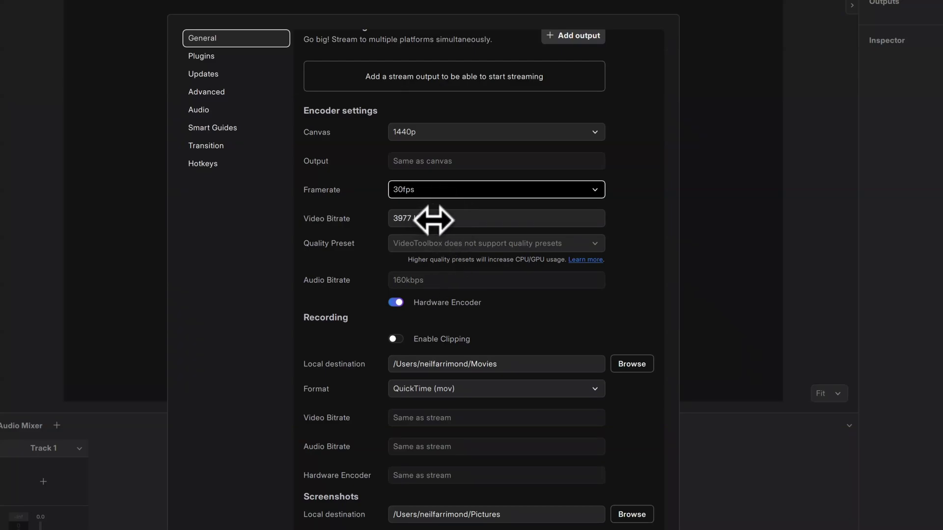
click(434, 220)
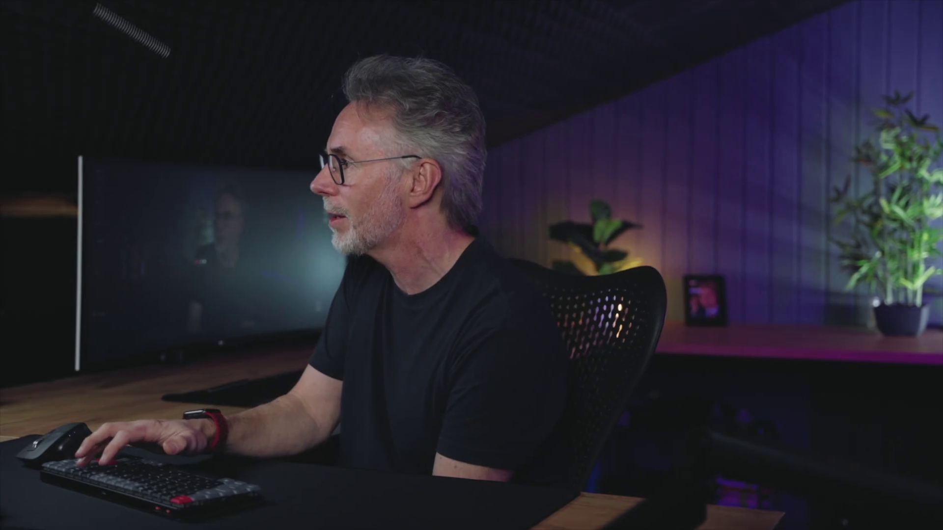
key(BackSpace)
key(BackSpace)
key(BackSpace)
key(BackSpace)
text(40)
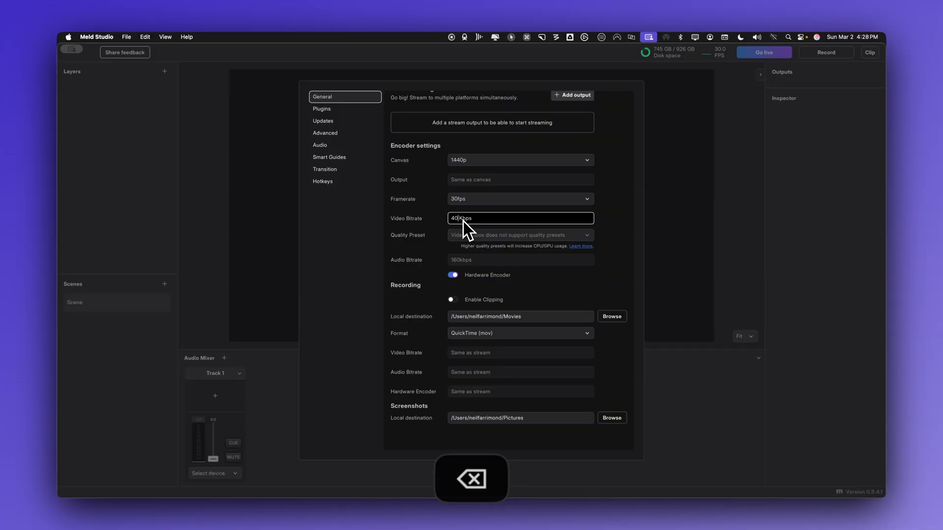
text(0)
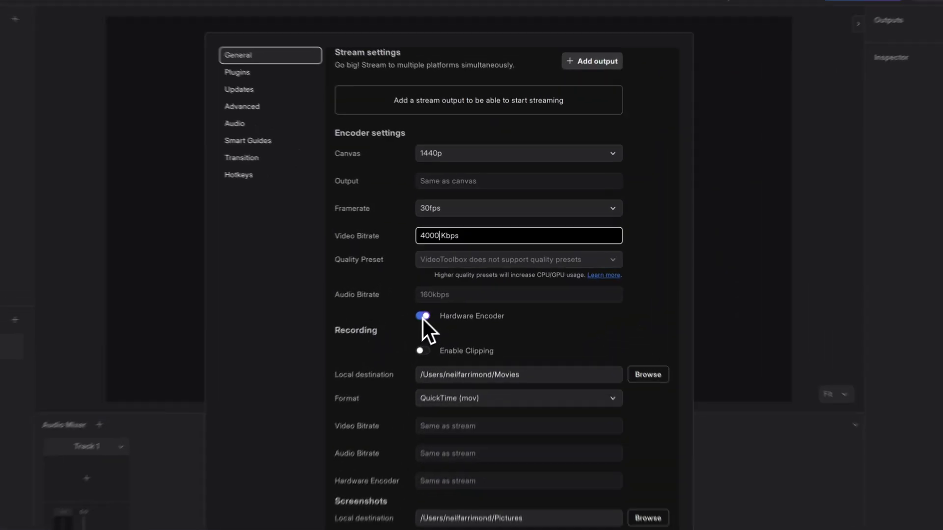
Step: Turn the hardware encoder off and back on
click(453, 282)
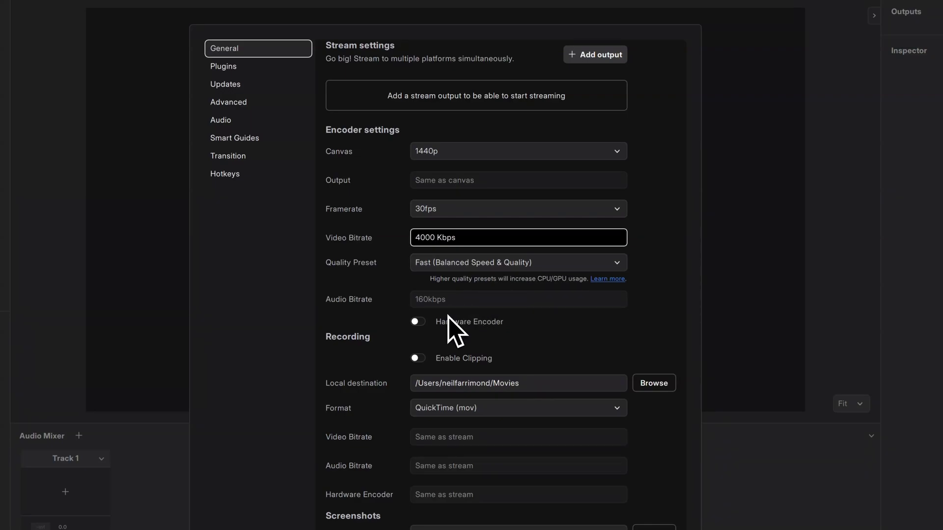
click(419, 323)
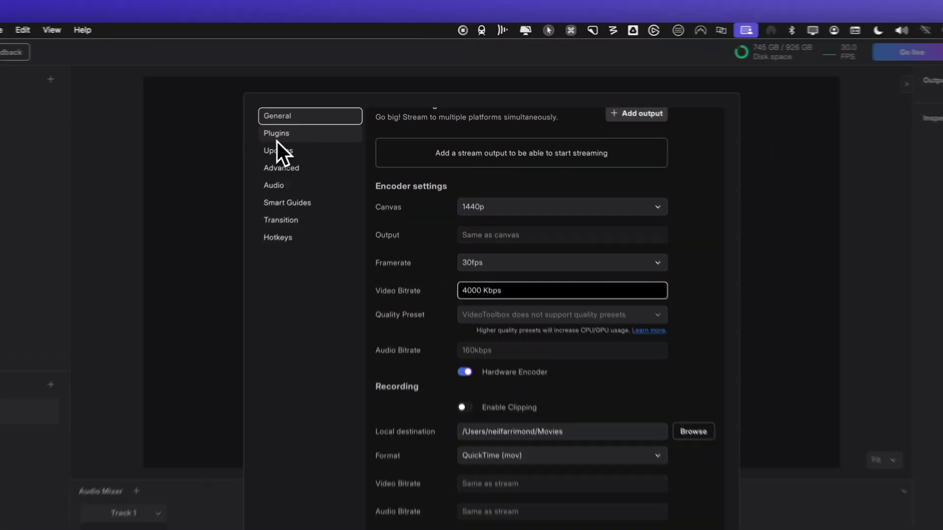
Step: Look through the Plugins, Updates, Advanced, Audio and Smart Guides preferences
click(322, 111)
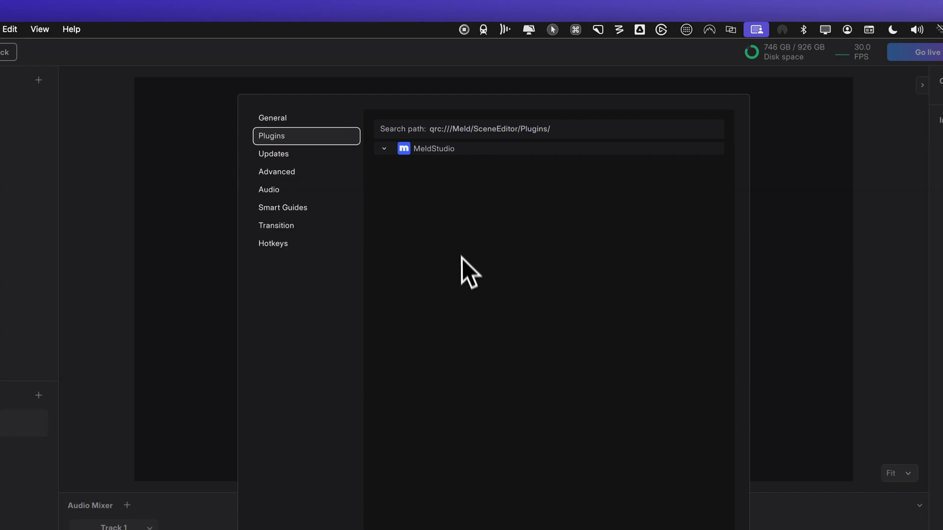
click(313, 155)
click(294, 176)
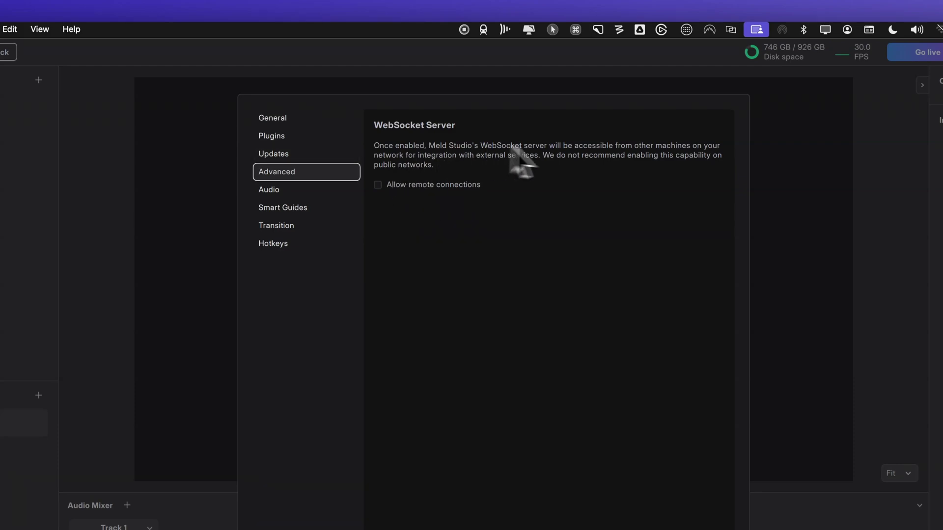
click(298, 196)
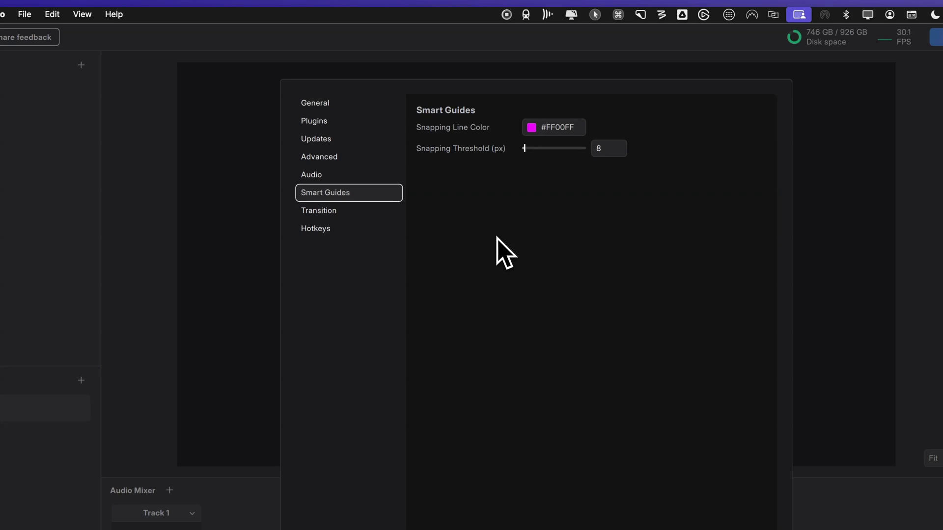
Step: Examine the global transition settings, including the options for transition type, easing curve and layer reordering mode
click(360, 214)
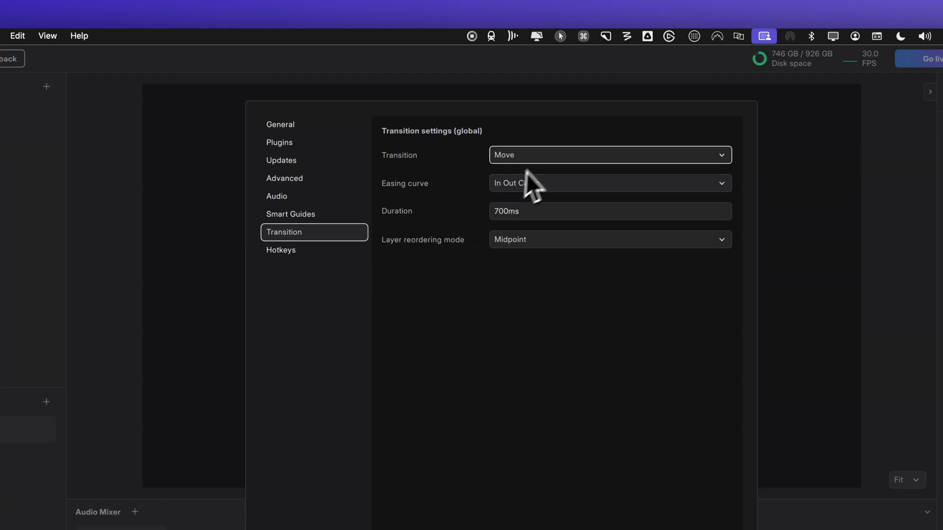
click(587, 159)
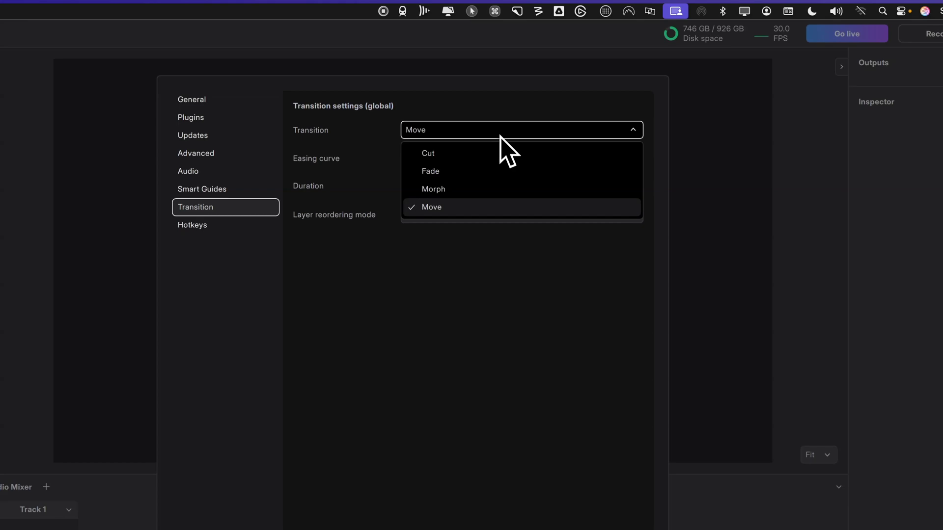
click(496, 308)
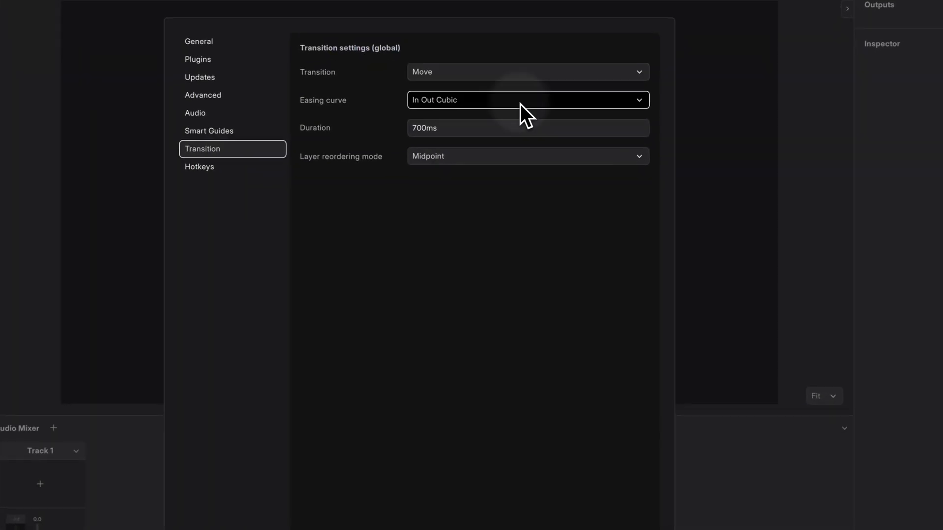
click(540, 140)
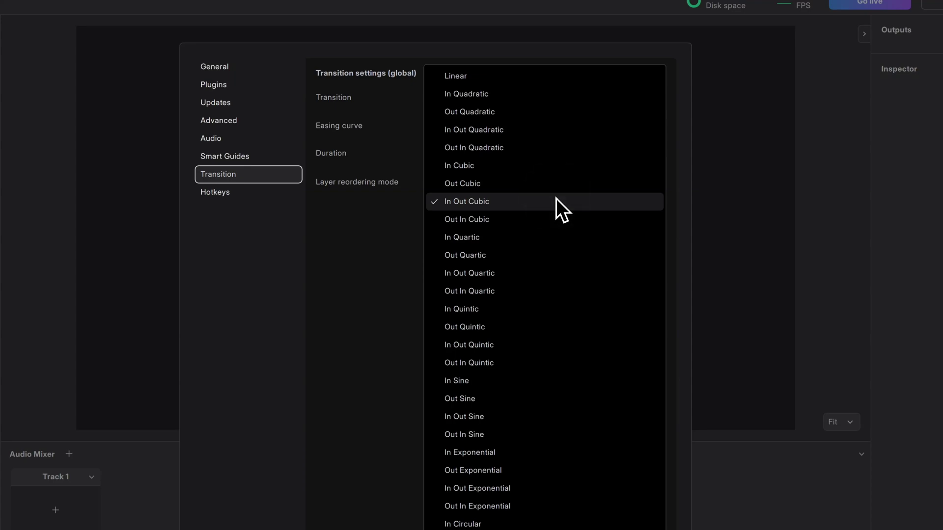
click(556, 201)
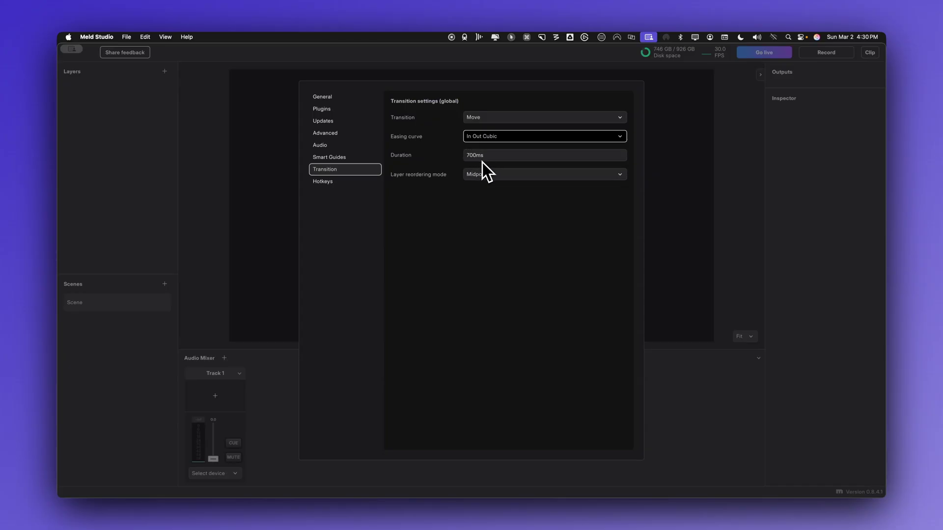
click(525, 175)
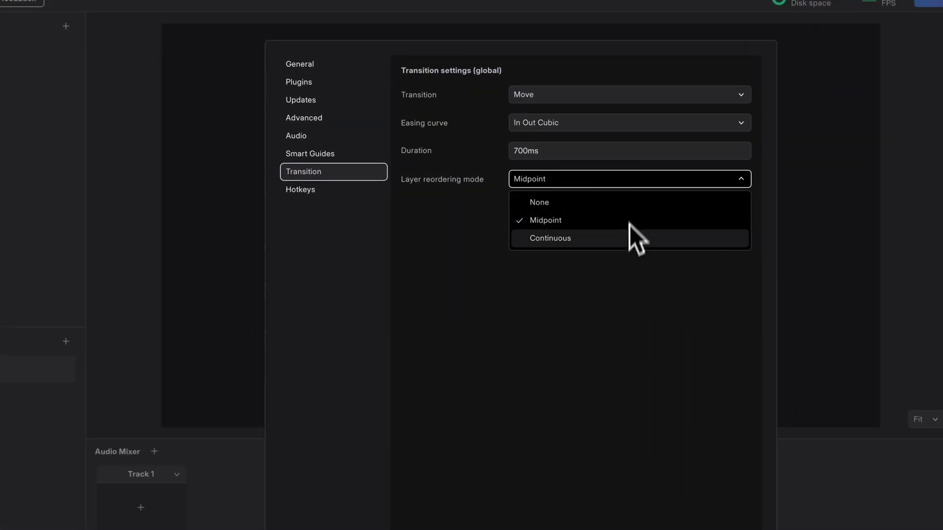
click(599, 352)
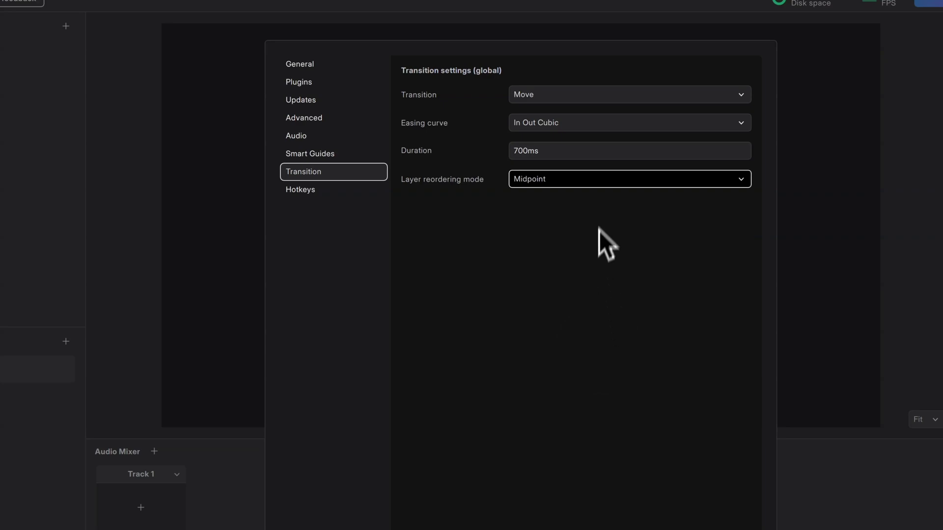
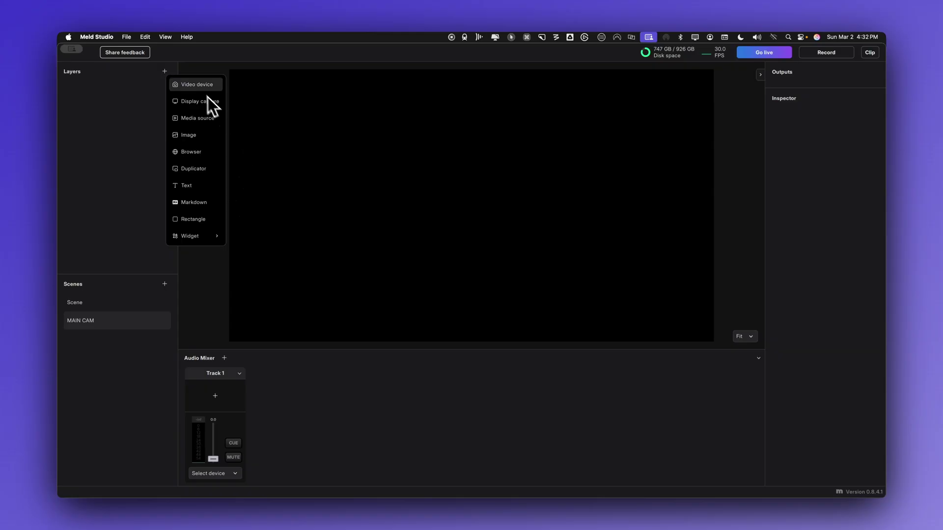
Step: Add a video device layer using Ecamm Live Virtual Cam to the MAIN CAM scene and enlarge it to 2560×1440
click(196, 86)
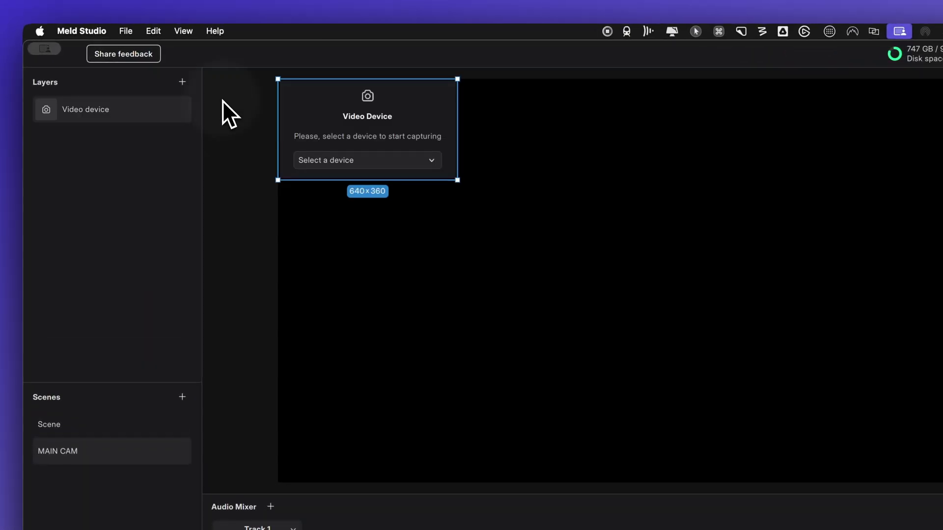
click(419, 160)
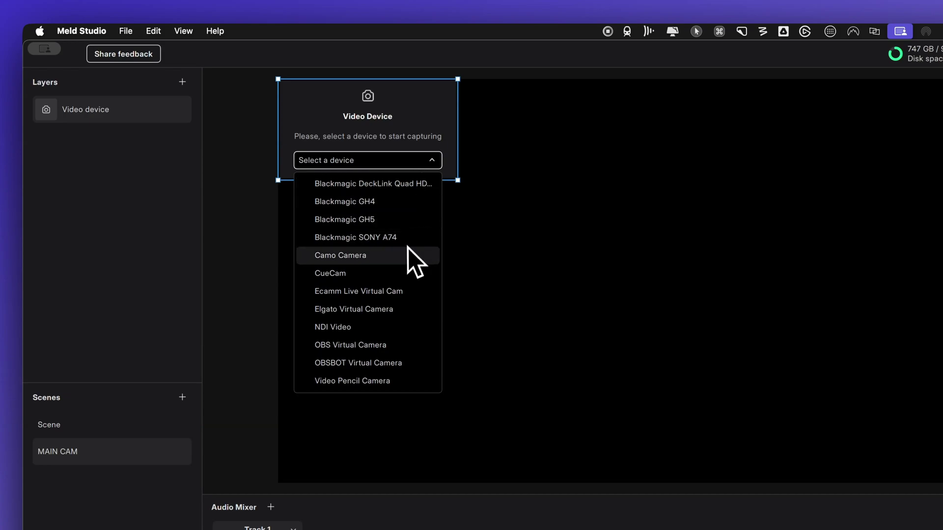
click(404, 292)
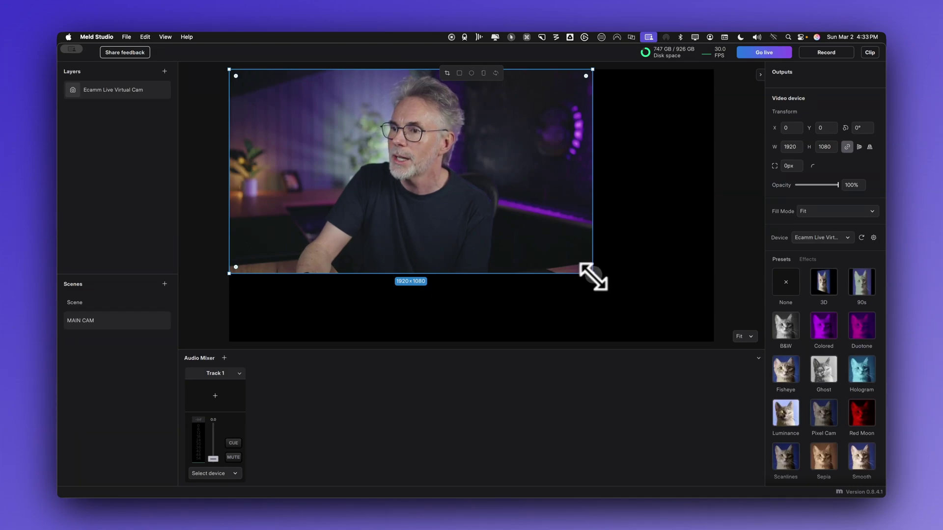
drag(593, 274, 707, 342)
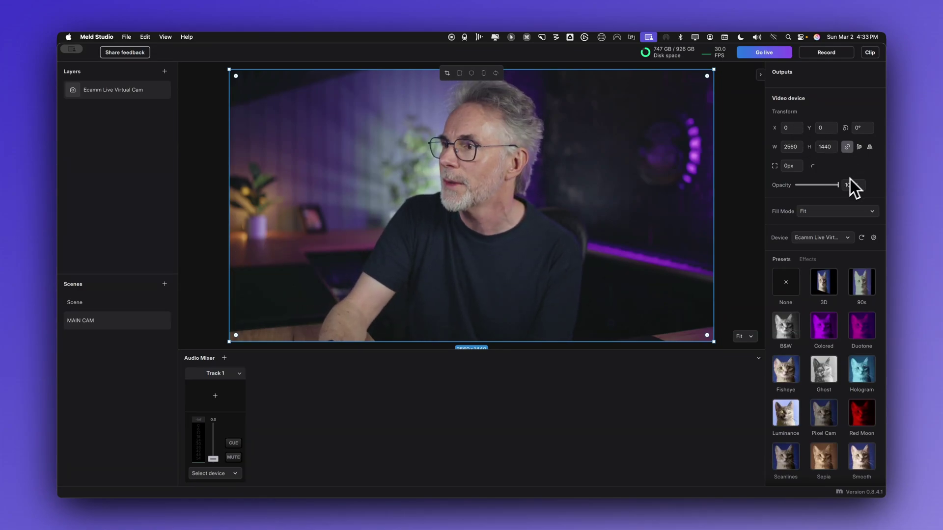
Step: Examine the camera layer's transform, opacity and fill mode options
mouse_move(850, 179)
mouse_down()
mouse_move(836, 193)
mouse_move(816, 193)
mouse_move(853, 186)
mouse_up()
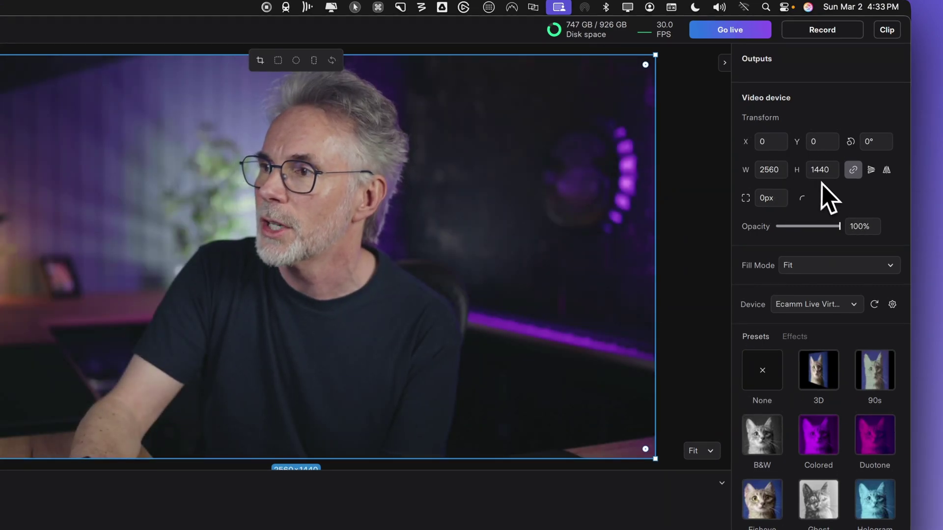
click(889, 263)
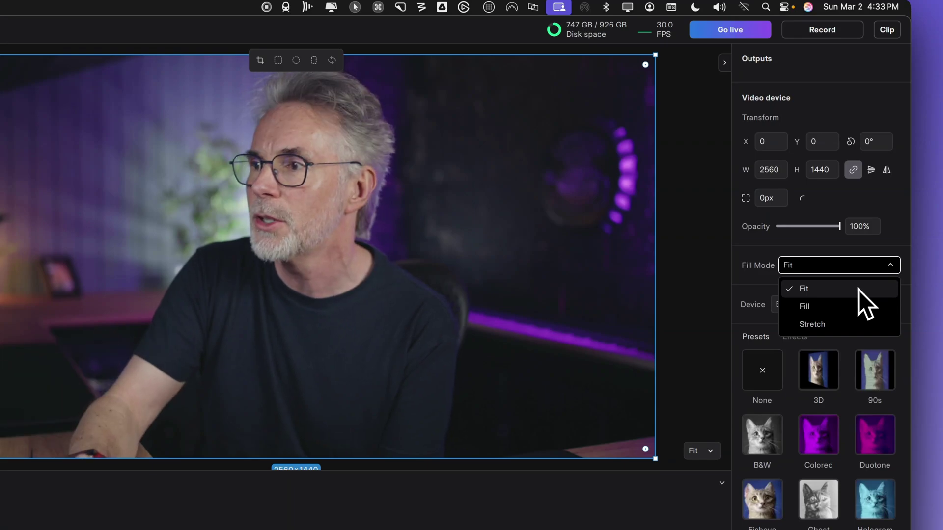
click(756, 250)
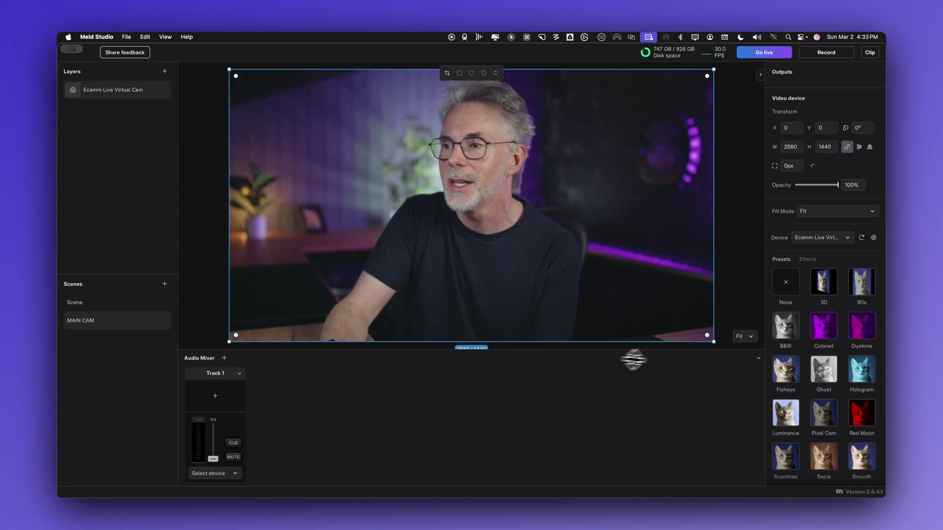
Step: Zoom the canvas view out one level and return it to Fit
click(752, 339)
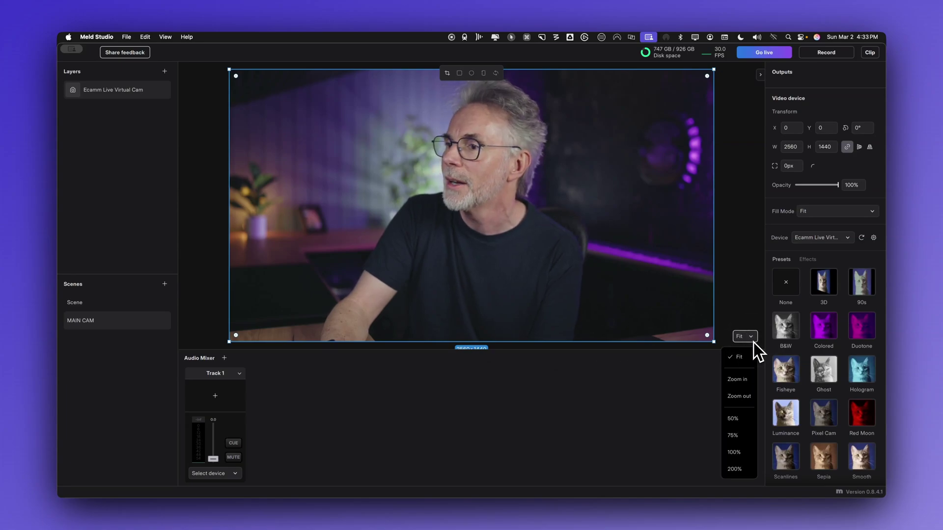
click(743, 396)
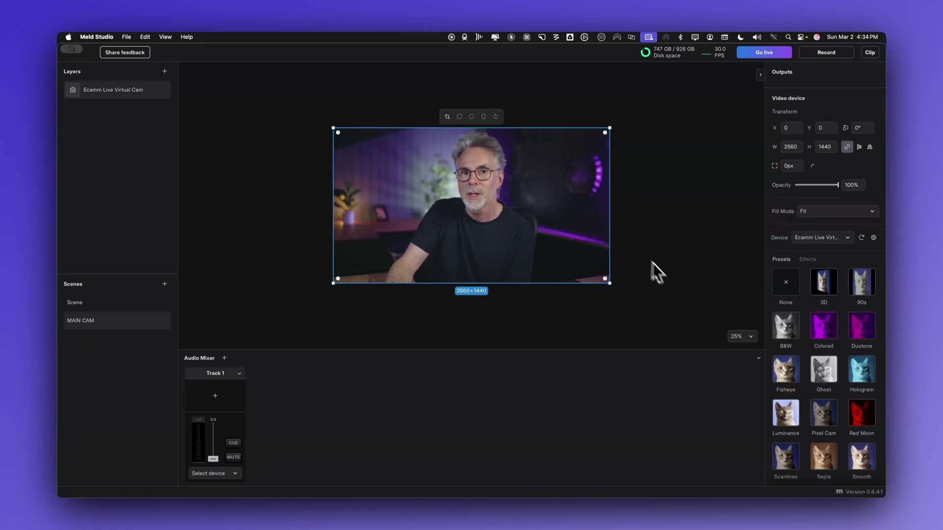
click(750, 338)
click(741, 361)
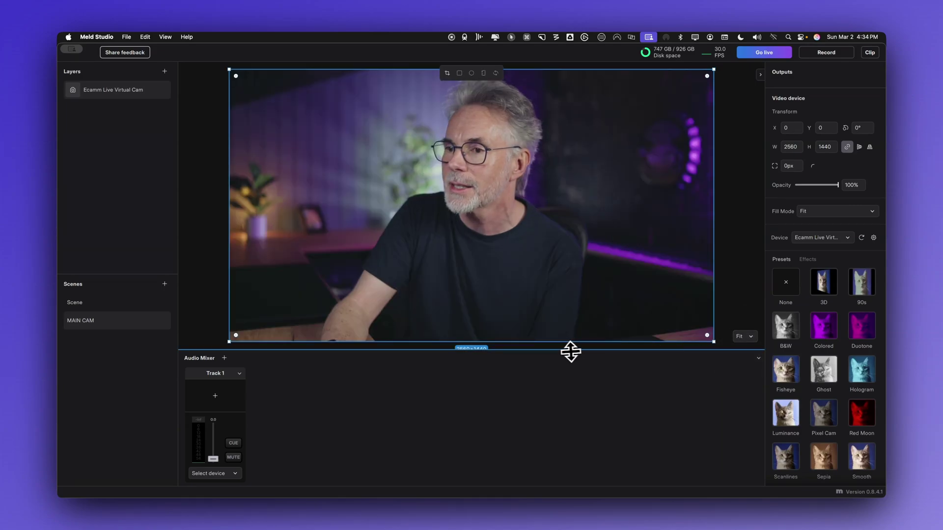
drag(564, 357, 552, 375)
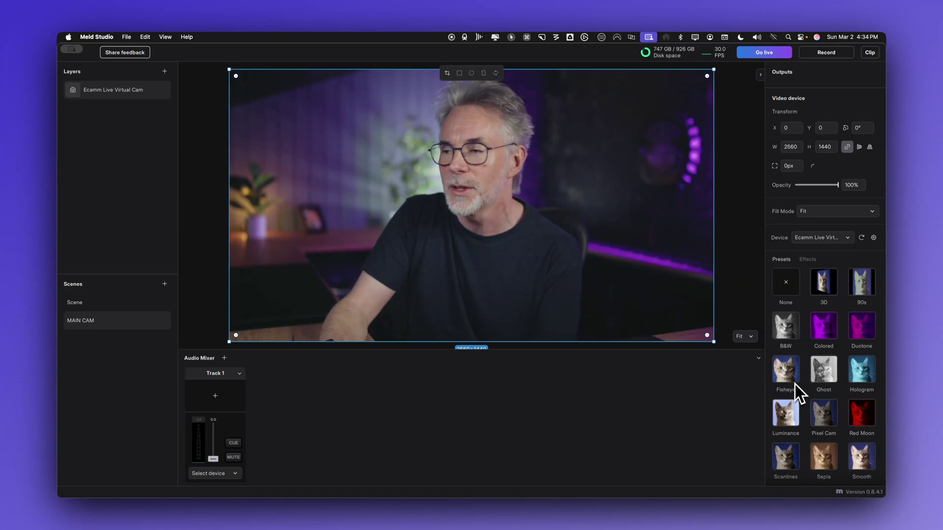
Step: Try the 3D and Duotone presets on the camera layer, resetting the preset to None after each
click(828, 291)
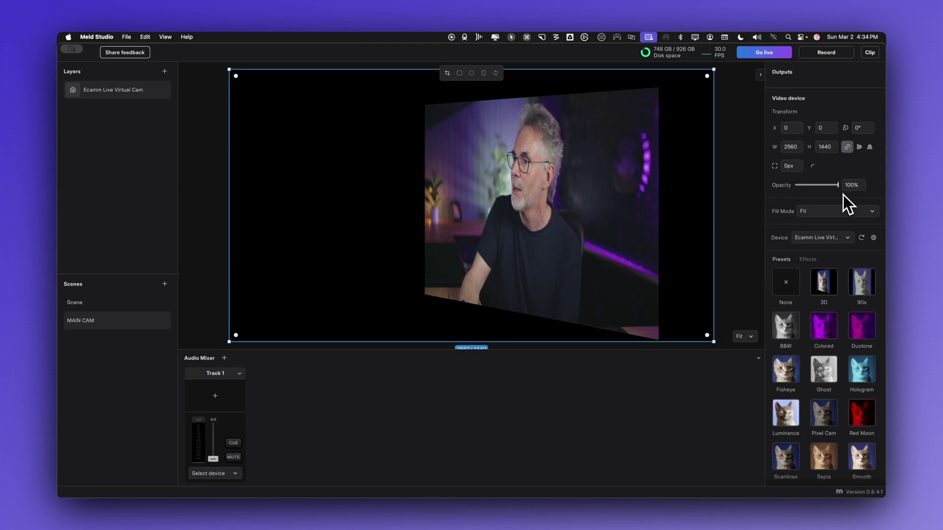
click(789, 282)
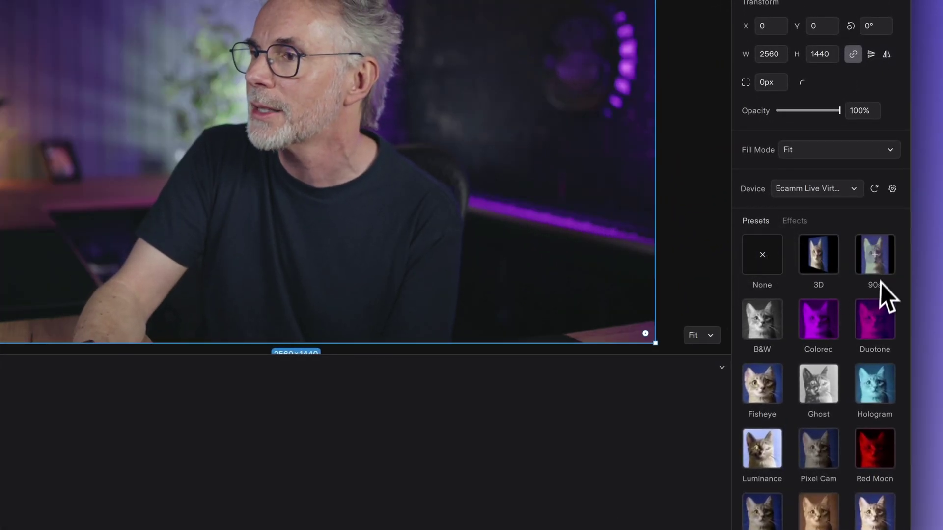
click(880, 310)
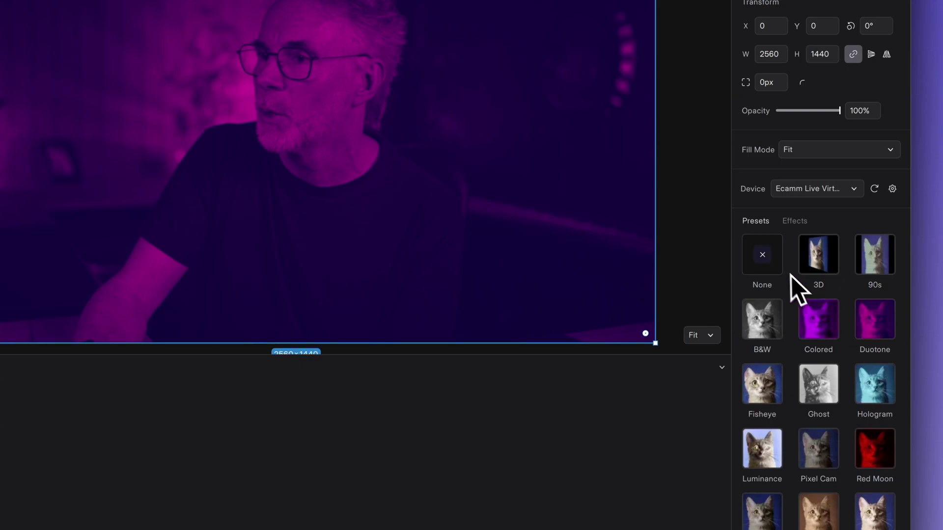
click(773, 264)
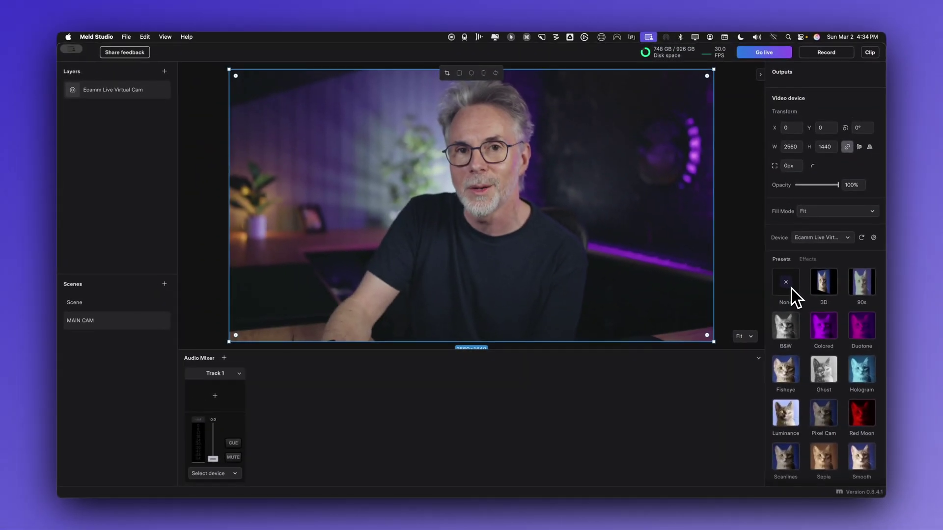
Step: Examine the list of effects that can be added to the camera layer
click(808, 261)
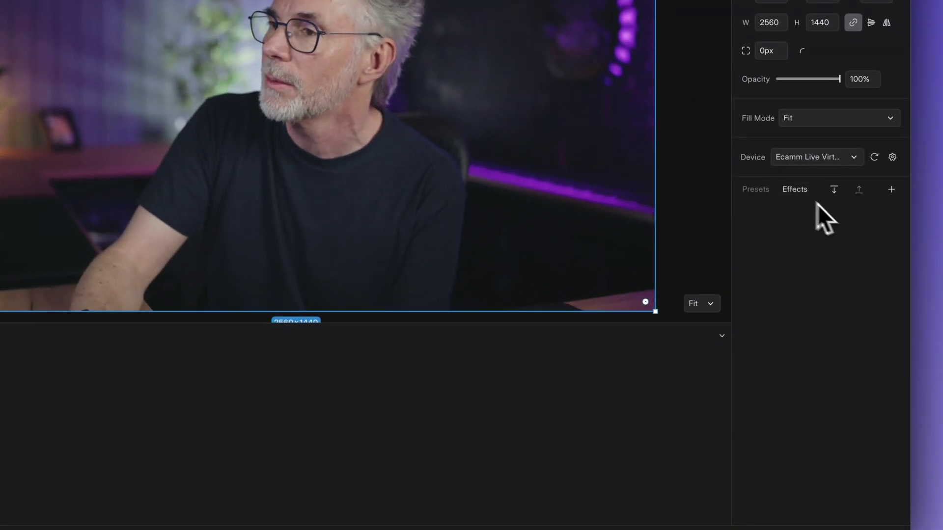
click(891, 195)
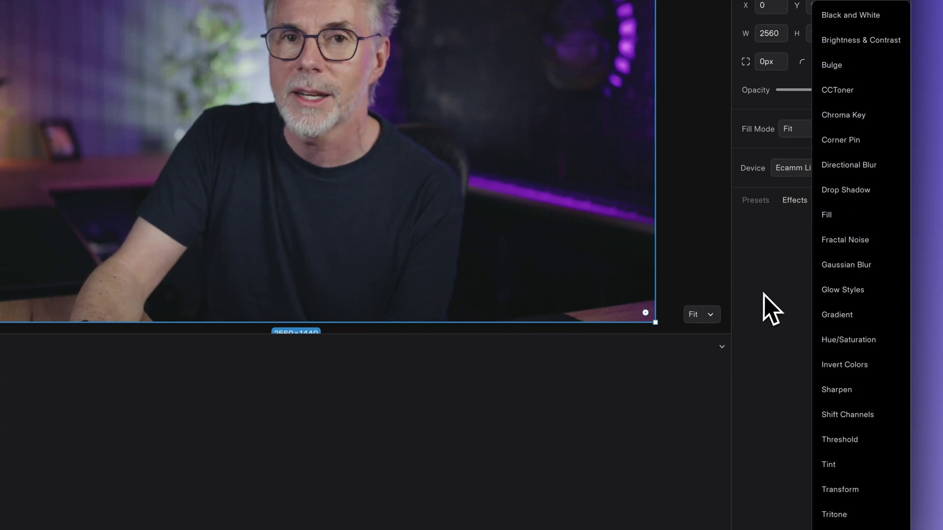
click(766, 297)
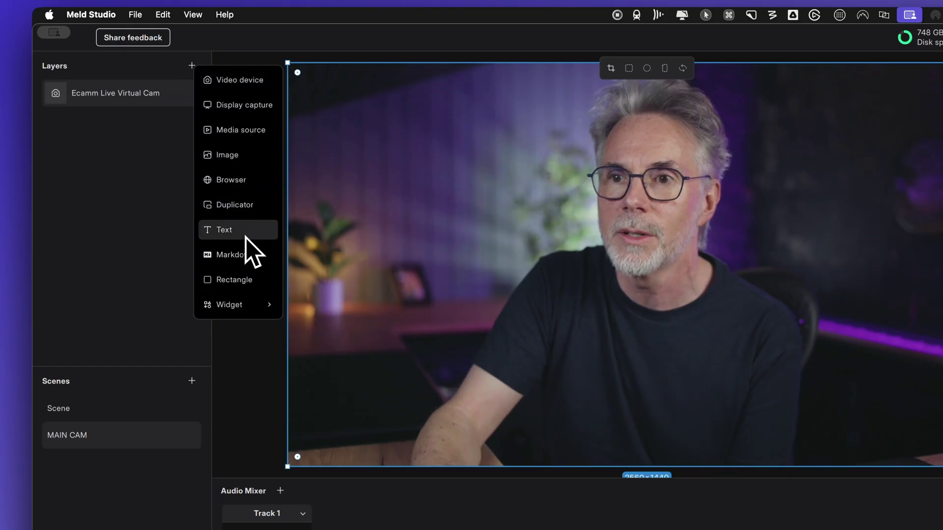
Step: Add a text layer at about X 108, Y 1249 and replace its content with the presenter's full name in capitals
click(246, 235)
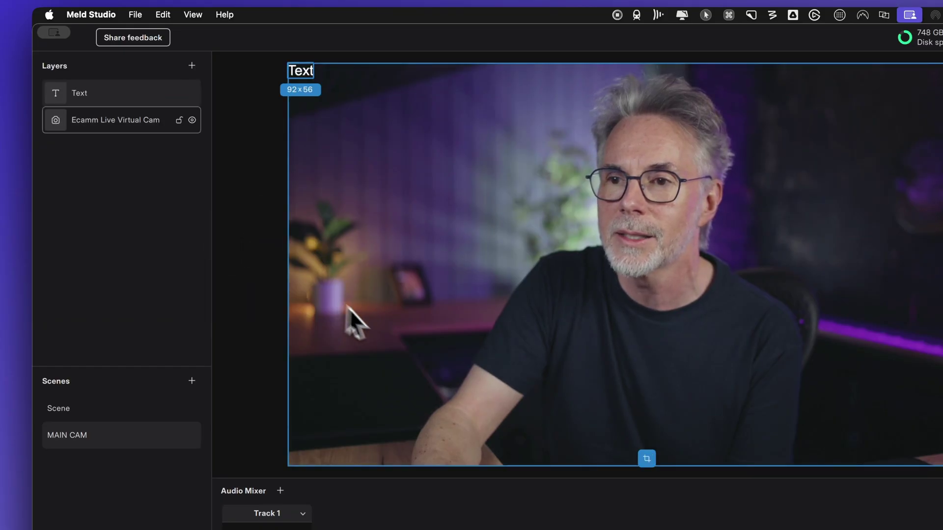
drag(311, 76, 335, 424)
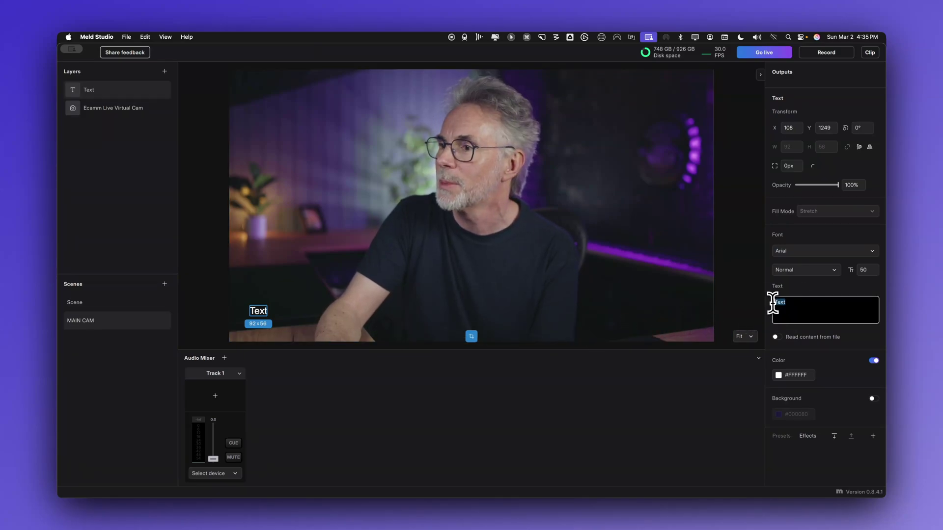
double_click(258, 313)
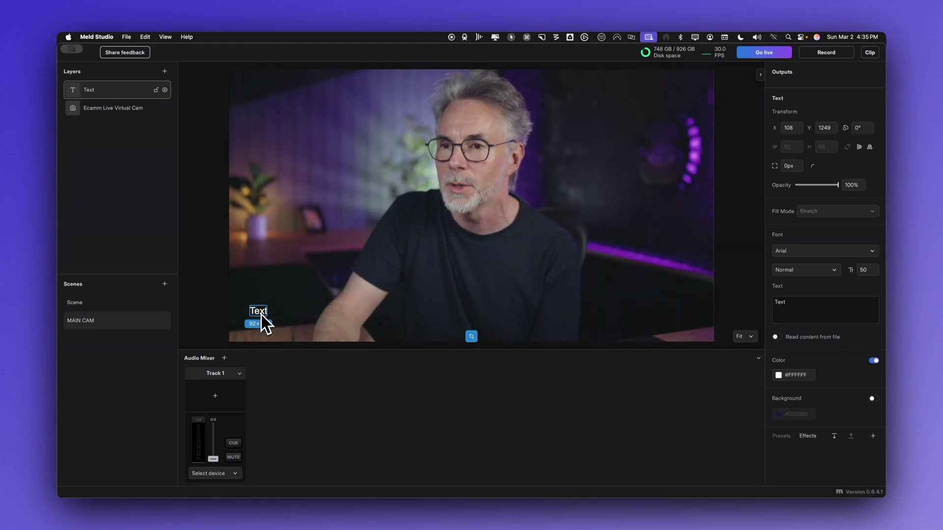
key(shift+n)
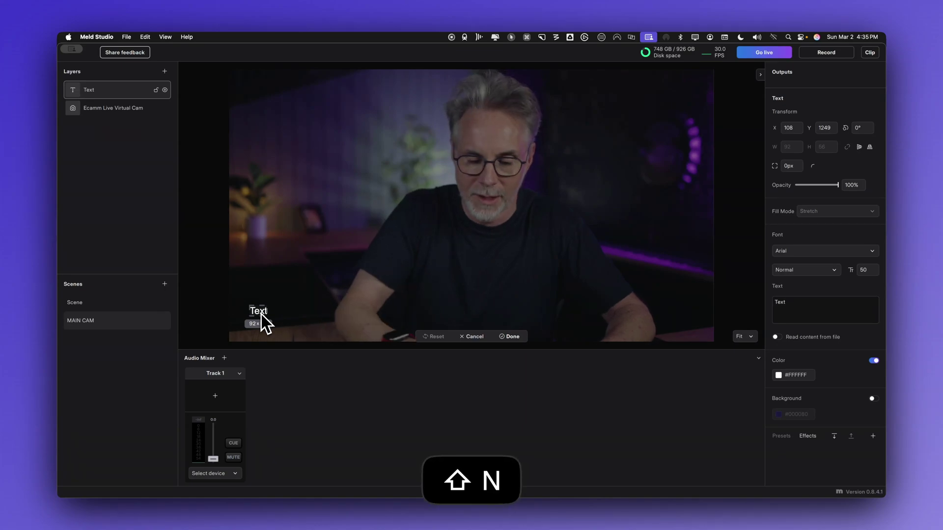
click(801, 307)
text(NE)
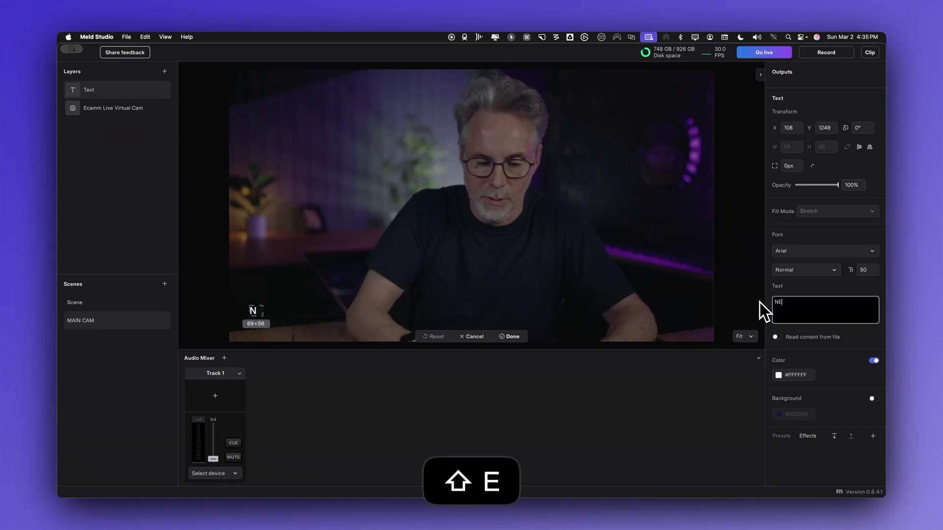
text(IL FARRIMOND)
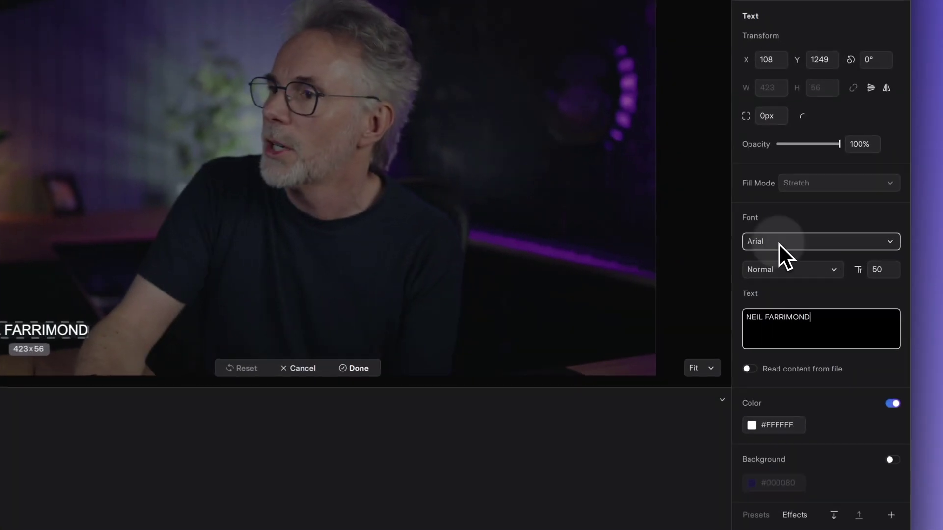
Step: Set the name text's font to Bebas at size 81 and move the layer to about X 72, Y 1242
click(797, 252)
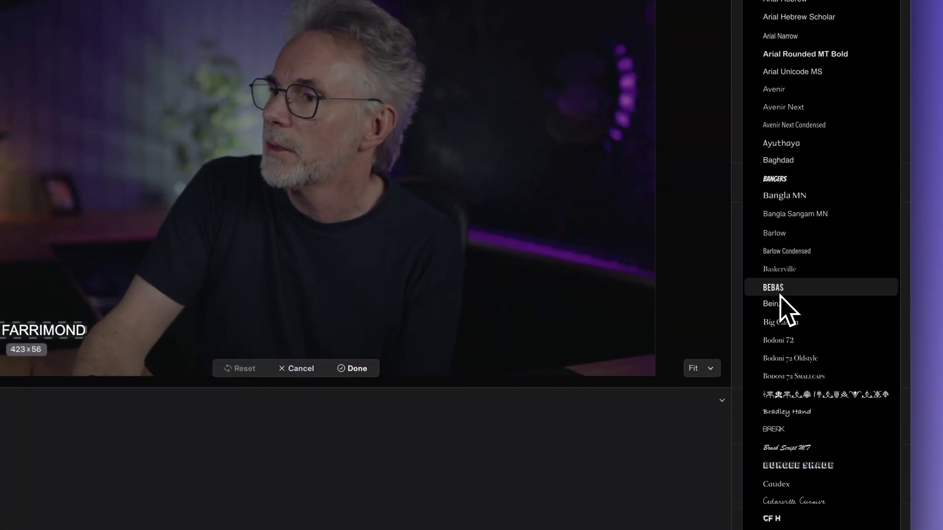
click(798, 285)
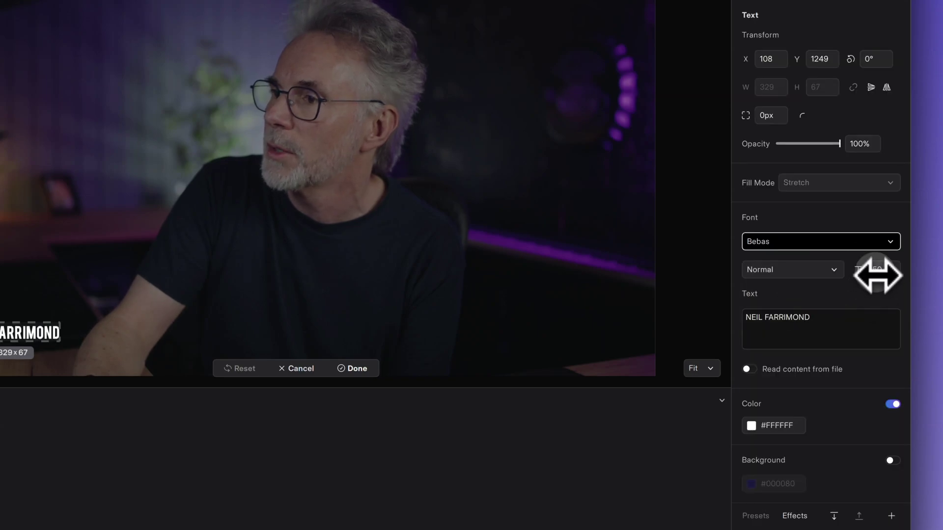
drag(878, 274, 895, 273)
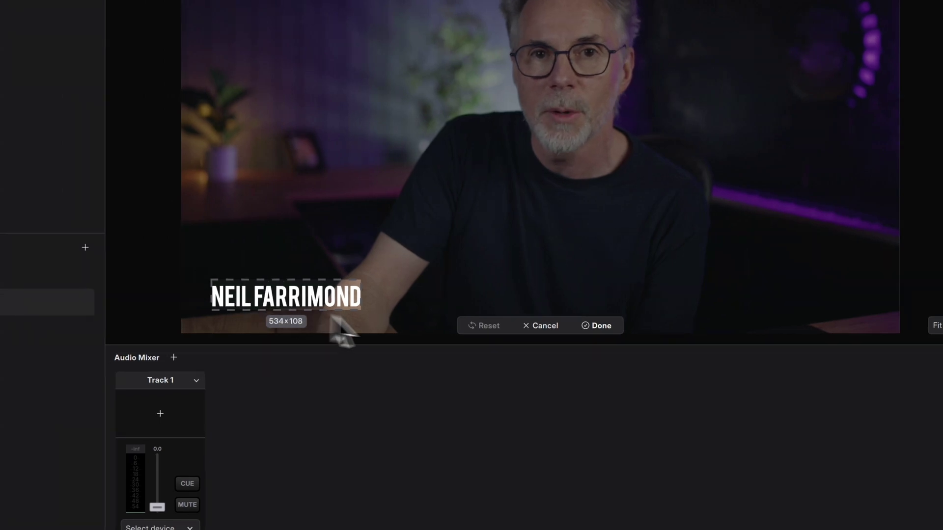
click(608, 329)
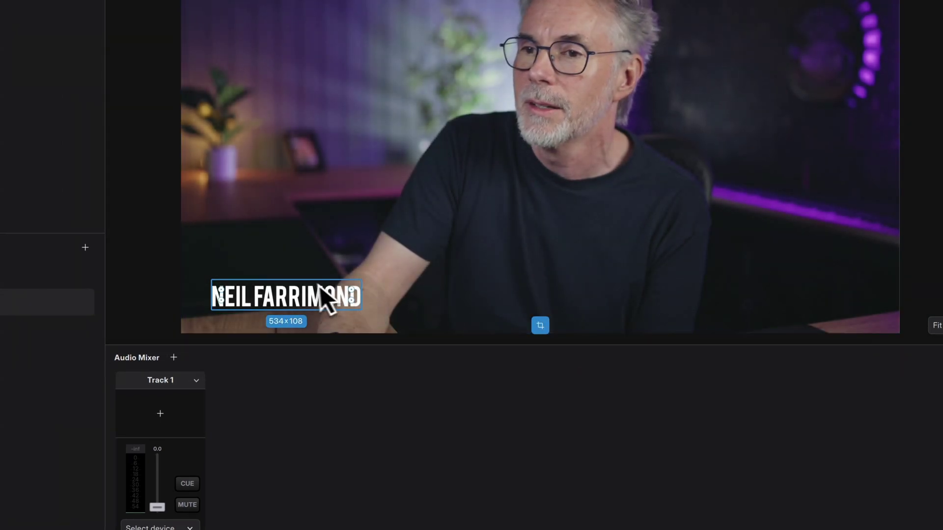
mouse_move(299, 291)
mouse_down()
mouse_move(321, 269)
mouse_move(285, 289)
mouse_up()
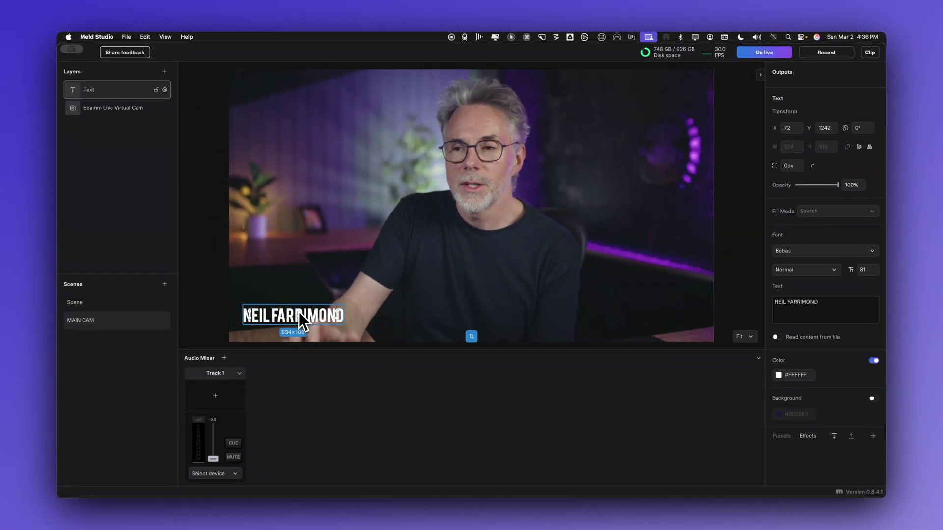
drag(298, 312, 298, 311)
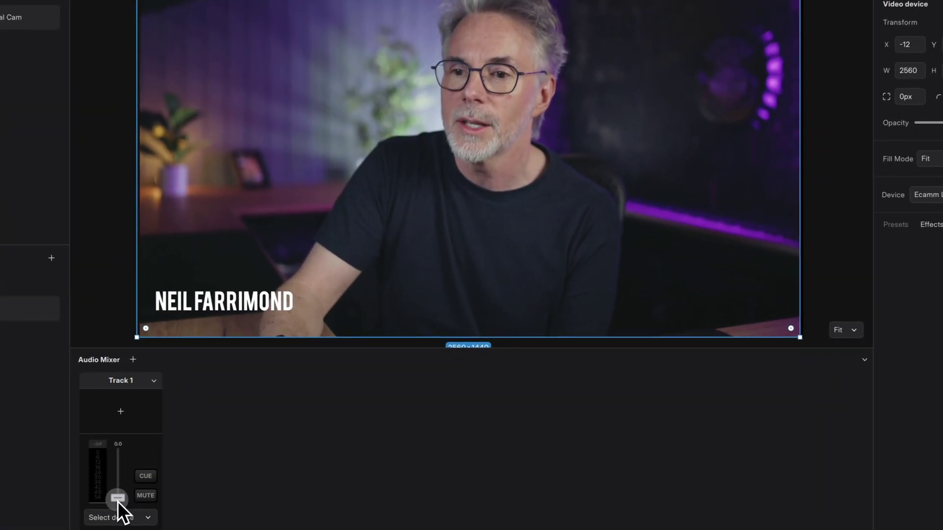
Step: Assign the Default Input Device (RODECaster Pro II) to Track 1 and set its fader to about -19.6
drag(213, 461, 217, 450)
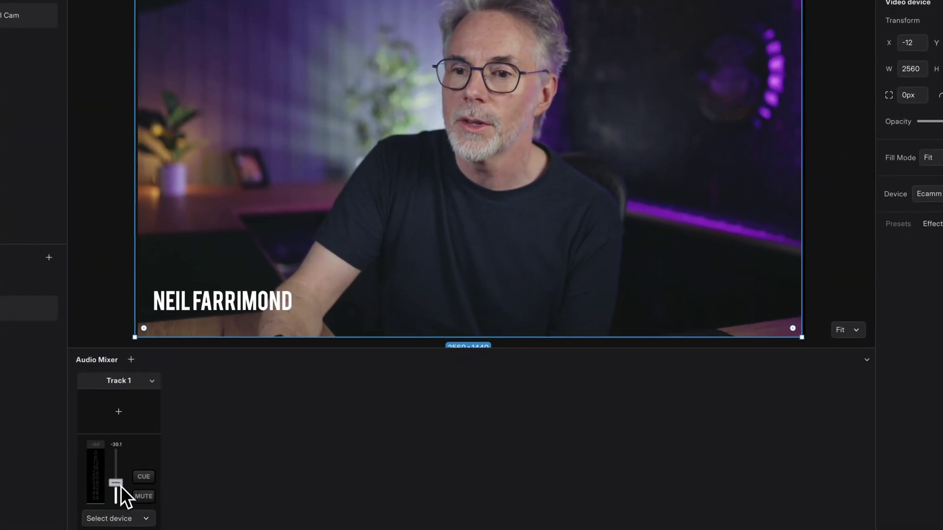
click(126, 518)
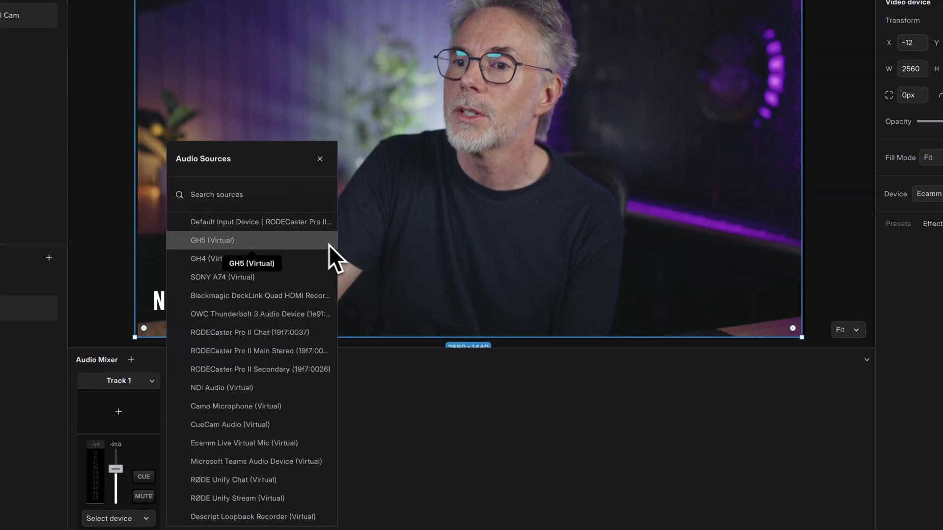
click(284, 224)
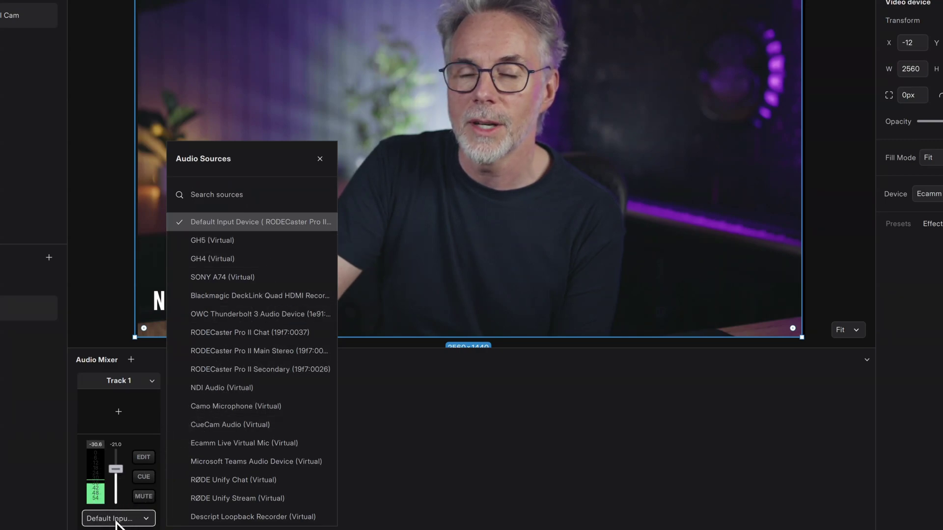
click(121, 472)
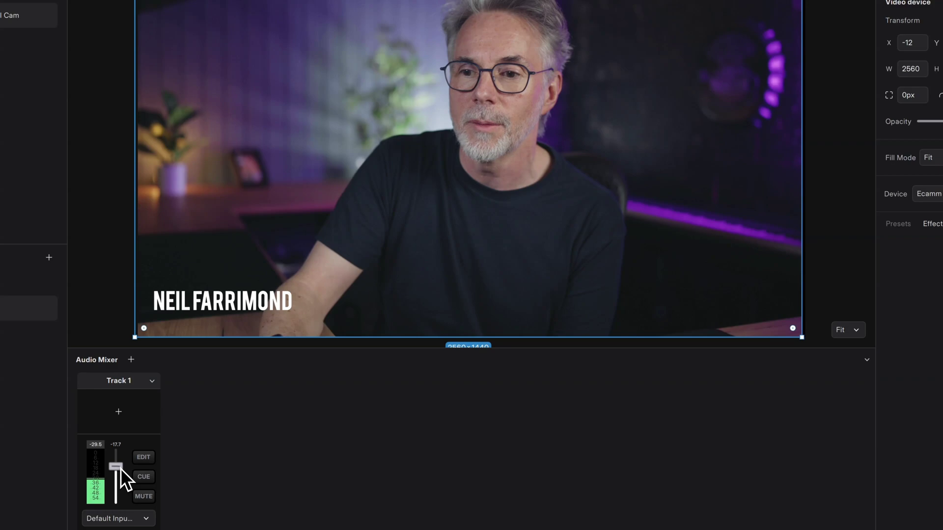
mouse_move(119, 468)
mouse_down()
mouse_move(122, 479)
mouse_move(120, 470)
mouse_up()
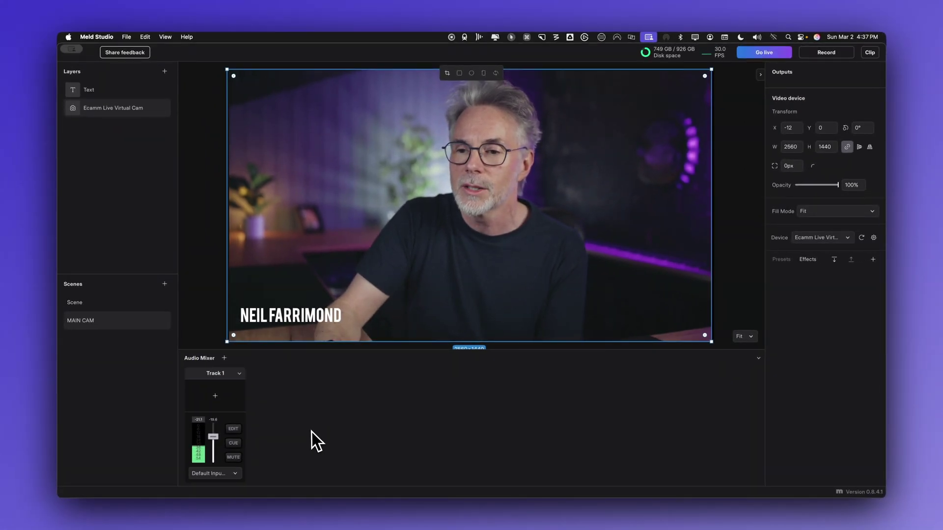
Step: Test muting and unmuting Track 1, and examine its mono, channel mapping, delay and Twitch VOD settings
click(234, 459)
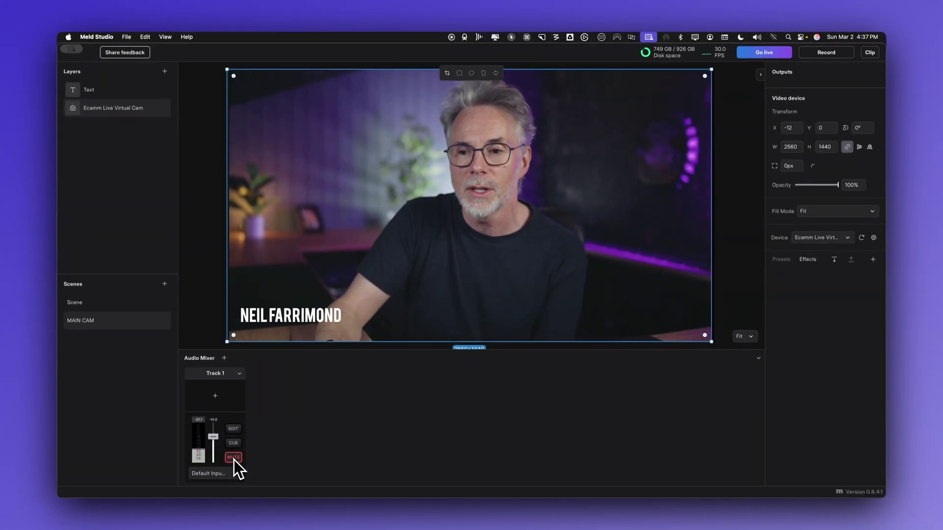
click(234, 459)
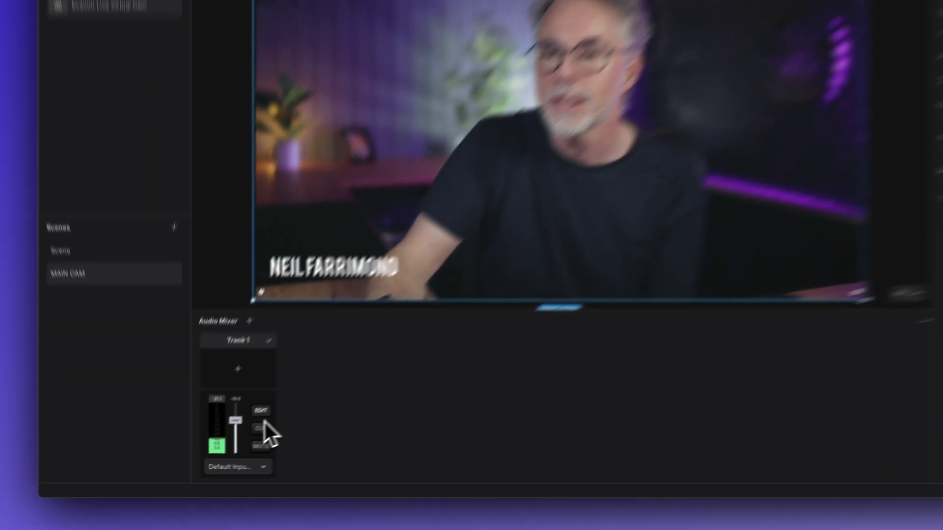
click(233, 429)
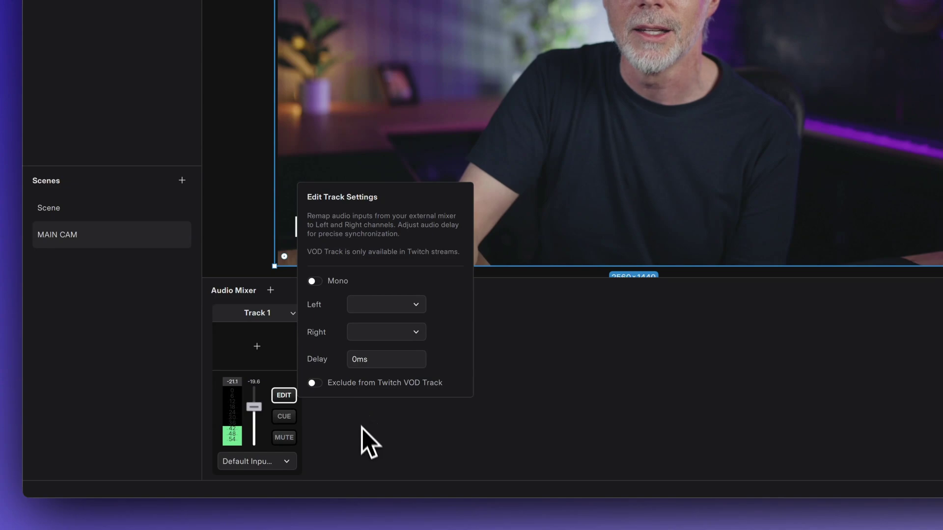
click(366, 450)
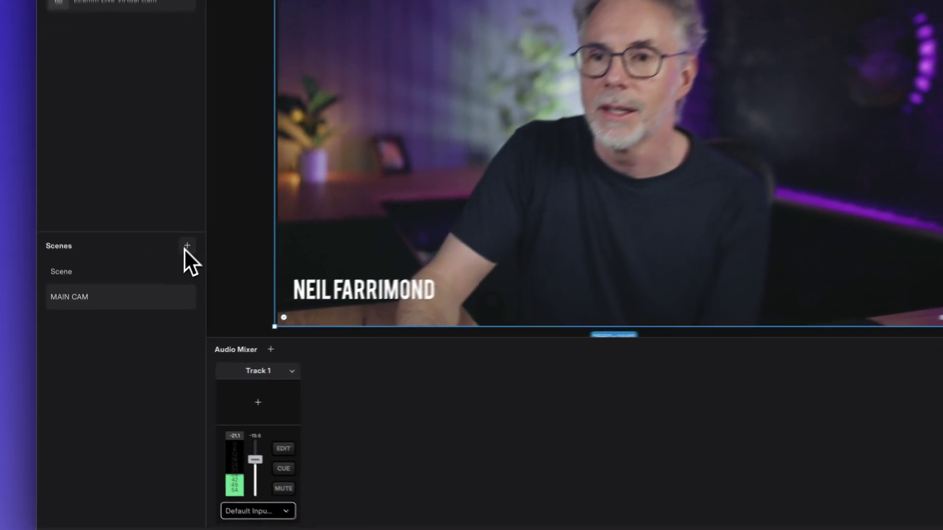
Step: Add a new scene and name it BG SCENE
click(186, 247)
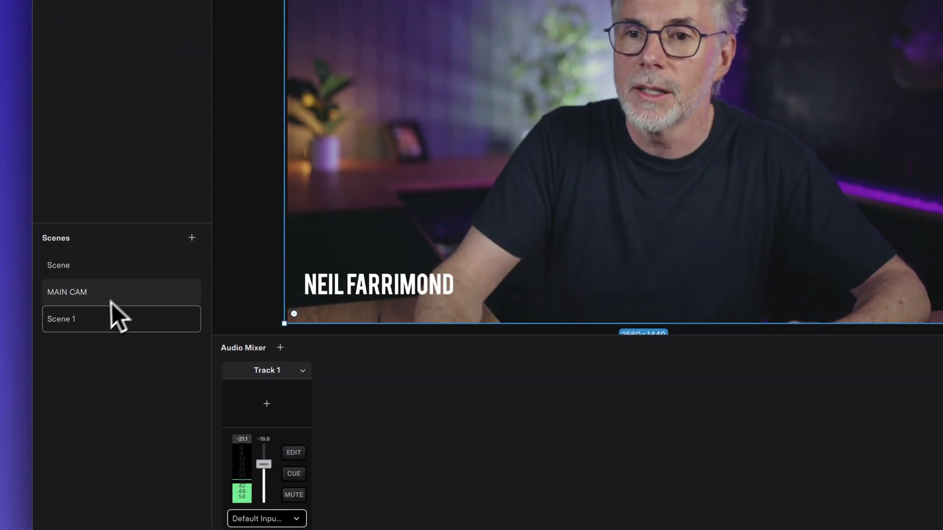
double_click(93, 320)
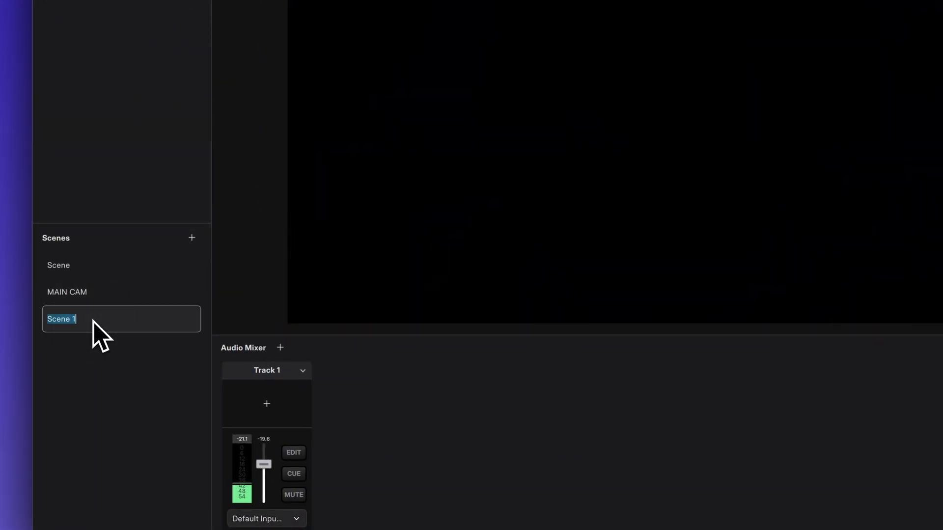
text(BG SCENE)
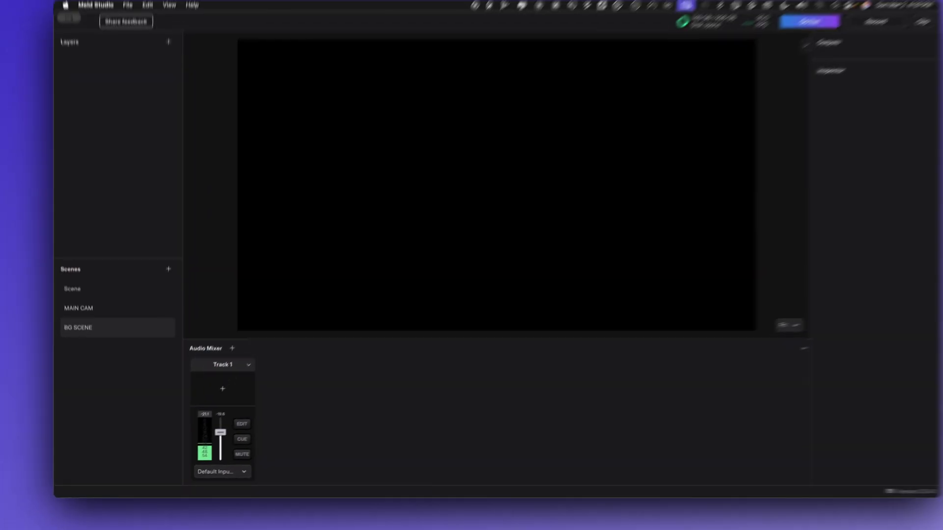
Step: Insert the image BACKGROUND 2.png into BG SCENE at about X 306, Y 92 and set its fill mode to Fill
drag(250, 101, 658, 3)
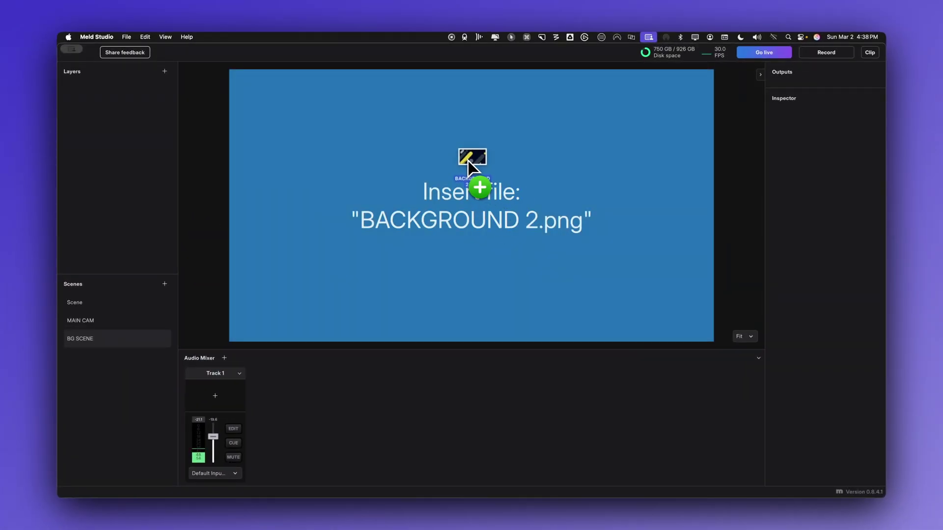
drag(452, 153, 451, 154)
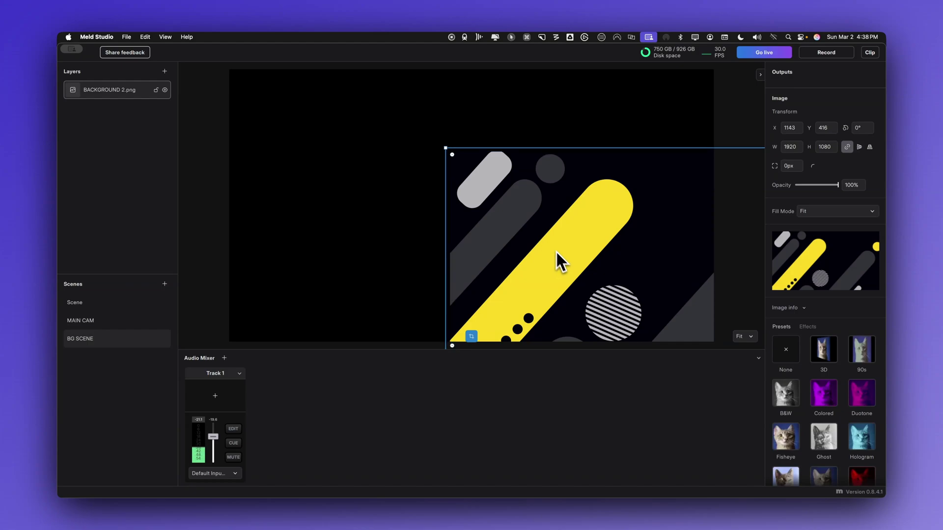
drag(556, 253, 398, 196)
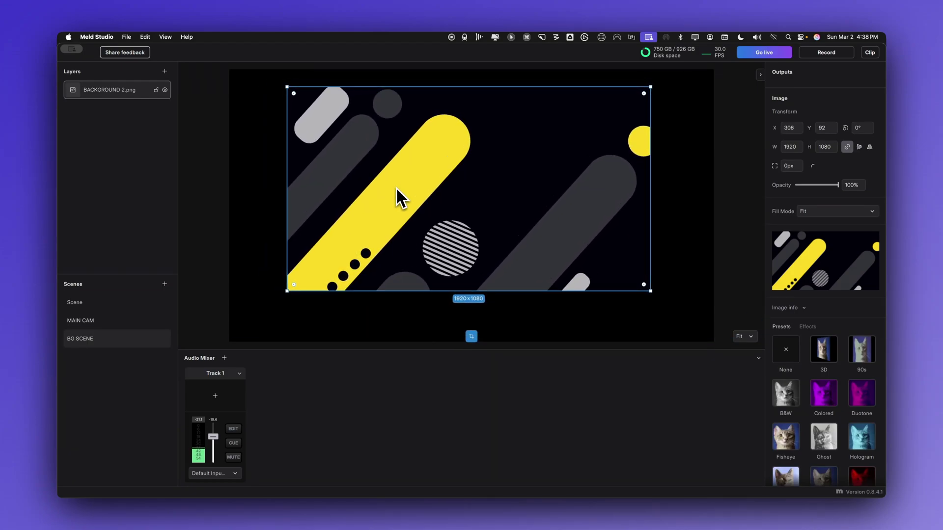
click(819, 212)
click(822, 237)
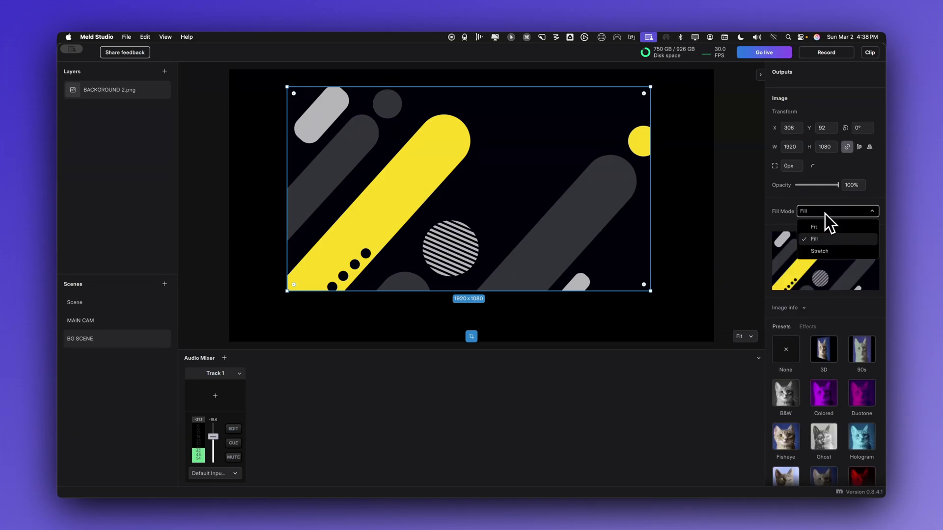
Step: Set the background image's fill mode to Stretch and enlarge it to about 2614 × 1471 so it covers the canvas
click(819, 250)
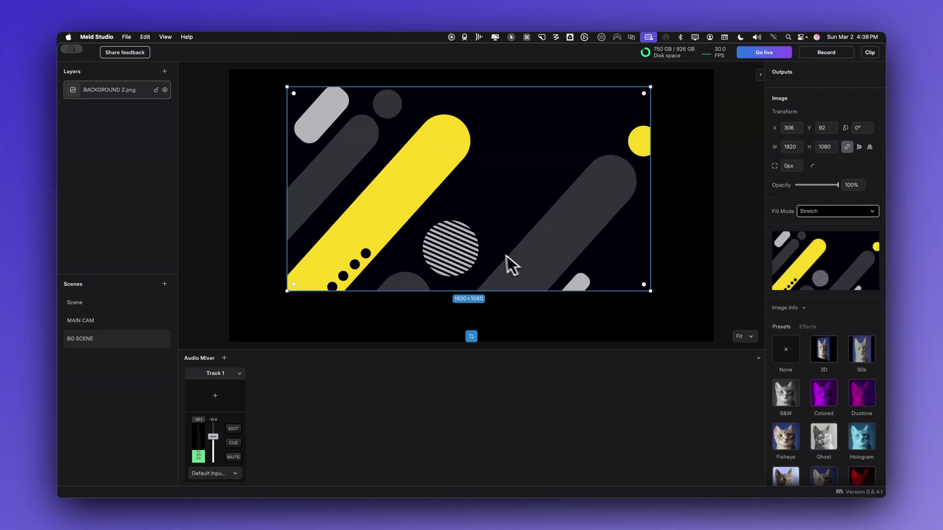
drag(498, 229, 440, 205)
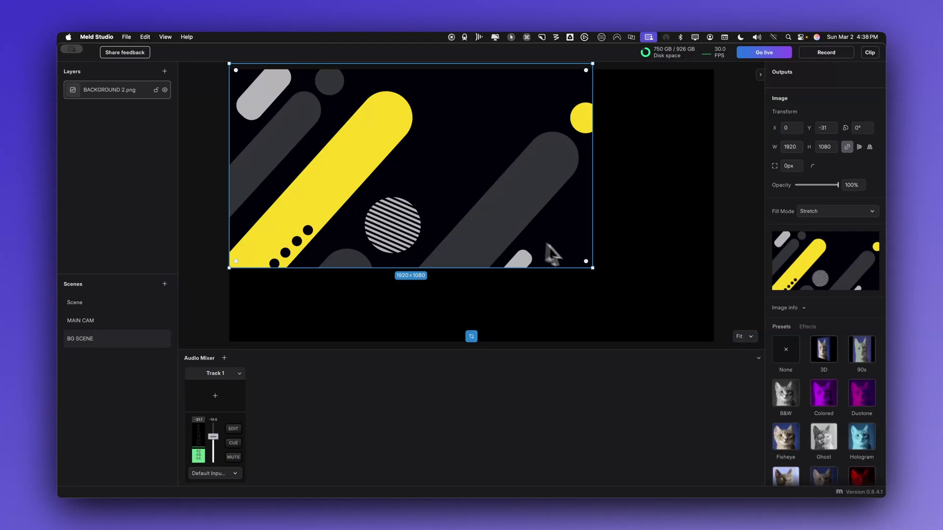
drag(591, 268, 705, 343)
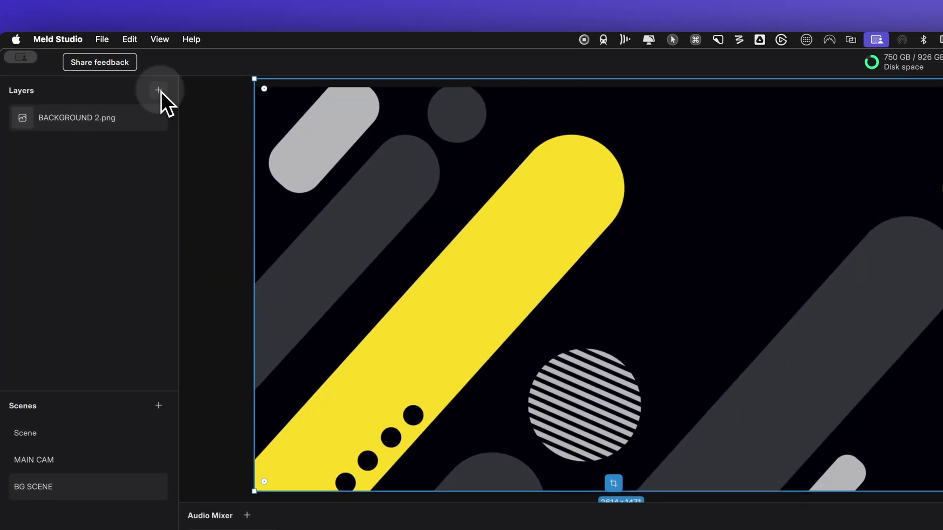
Step: Add a video device layer to BG SCENE using Ecamm Live Virtual Cam and move it inward over the background
click(165, 71)
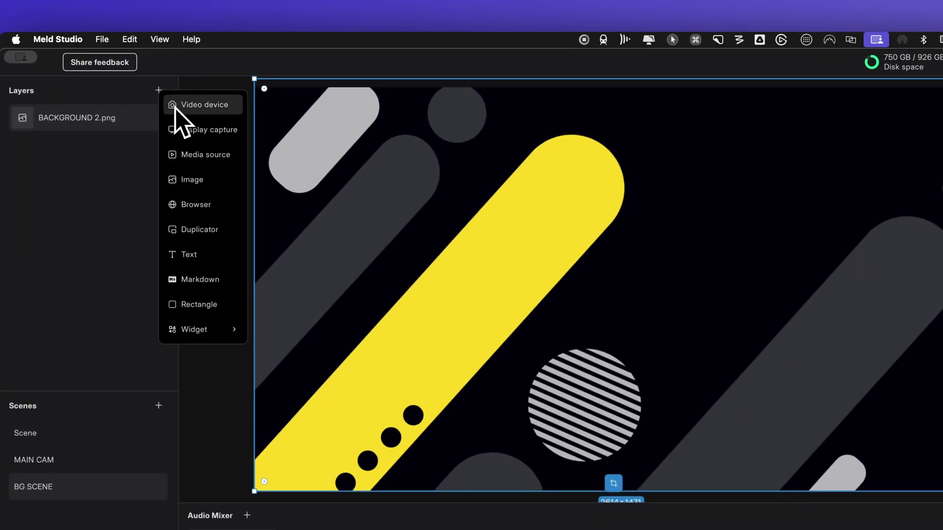
click(175, 105)
click(334, 169)
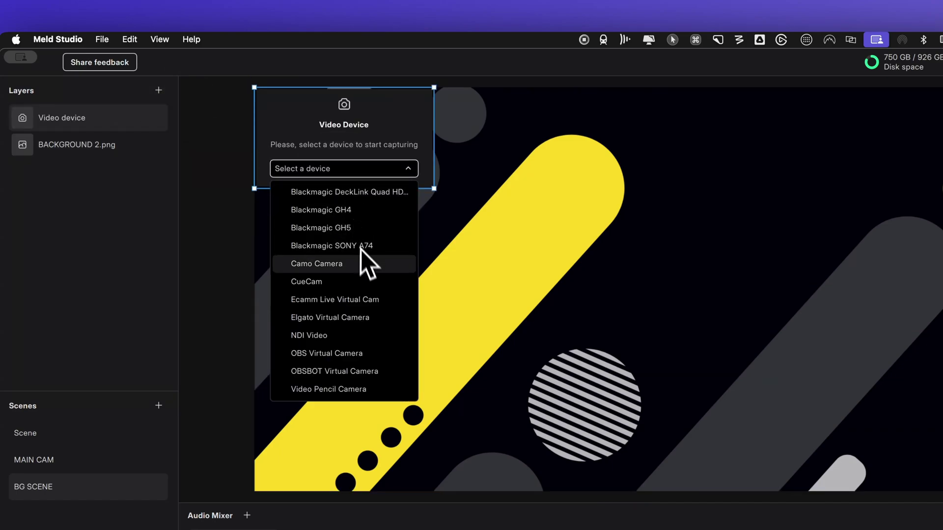
click(373, 298)
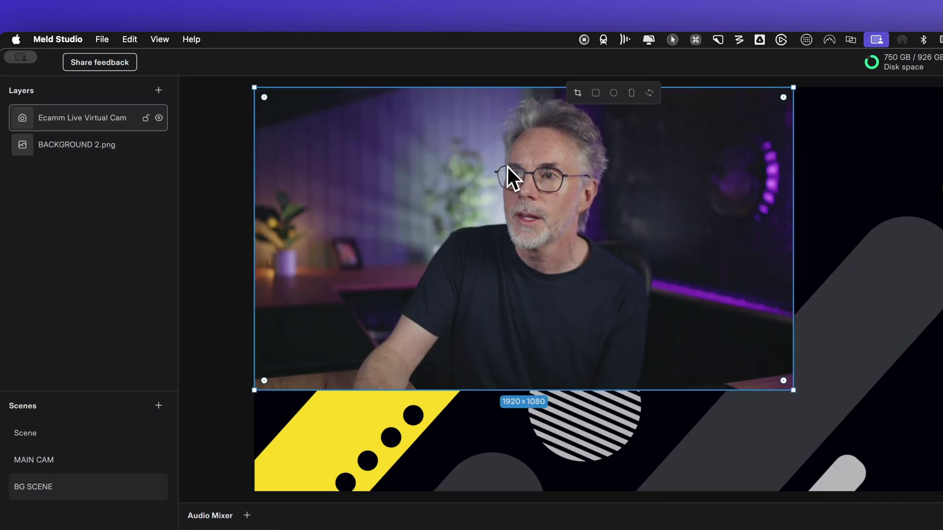
drag(508, 166, 545, 201)
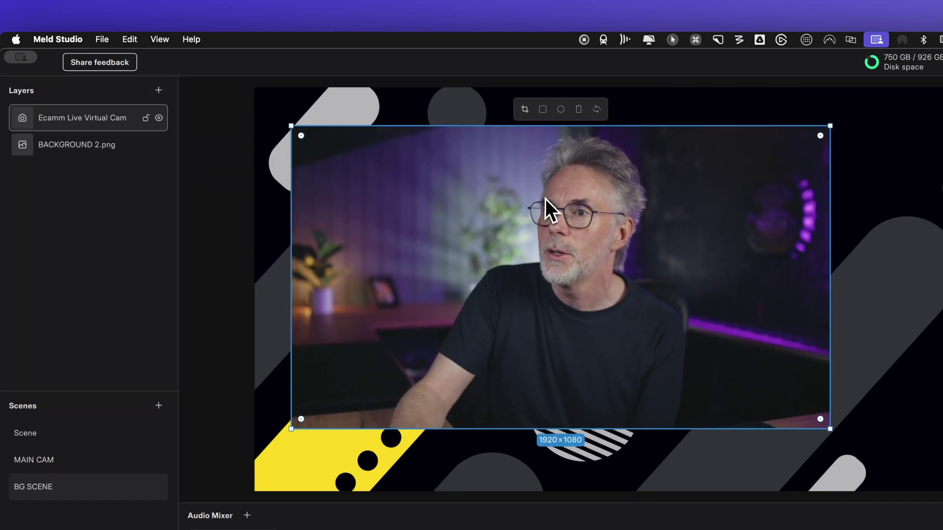
Step: Crop the camera layer's sides to about 1430 × 1080 and reposition it over the background
click(525, 110)
drag(830, 276, 763, 276)
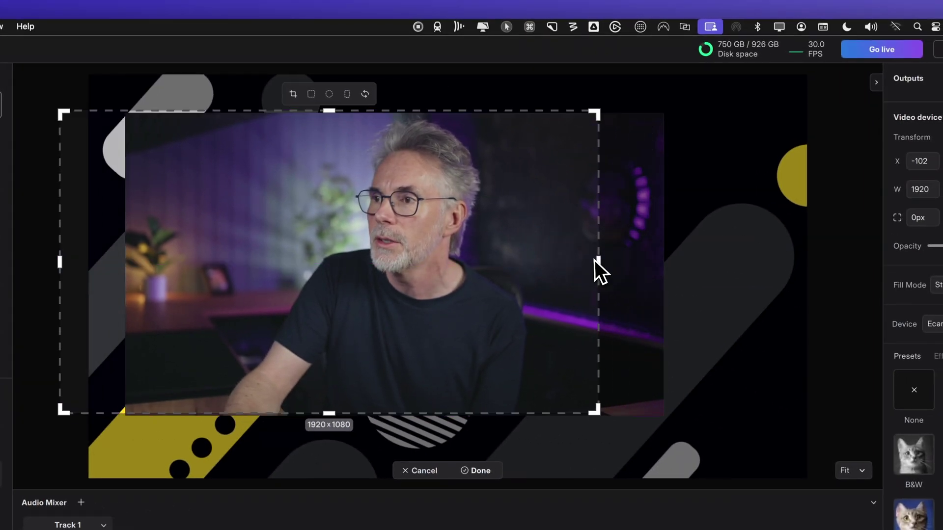
drag(598, 270, 625, 276)
drag(169, 280, 228, 283)
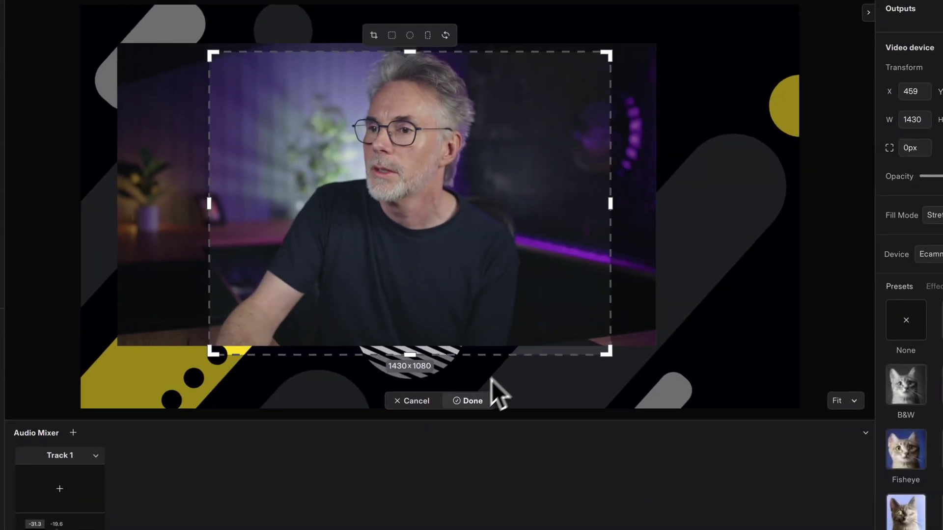
click(558, 427)
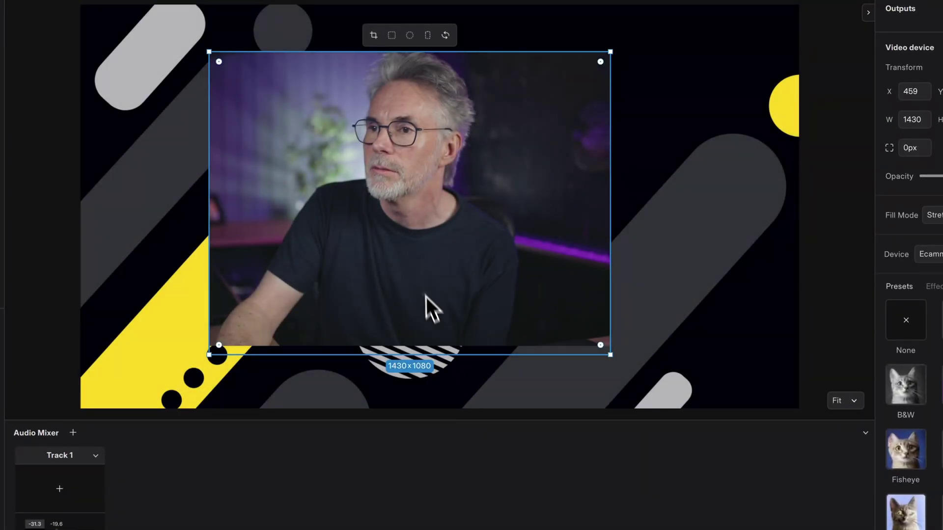
drag(426, 296, 398, 243)
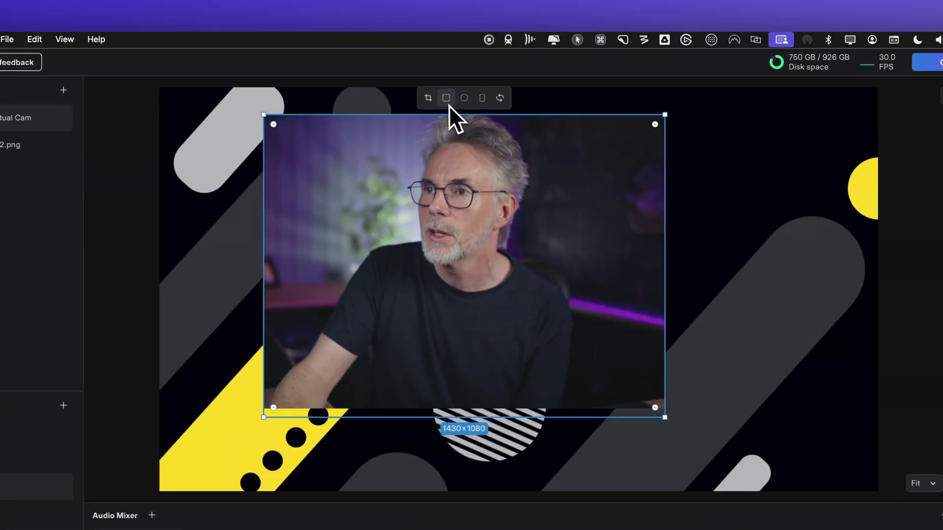
Step: Try a square crop with corner radius 0 and a circle crop on the camera layer
click(447, 100)
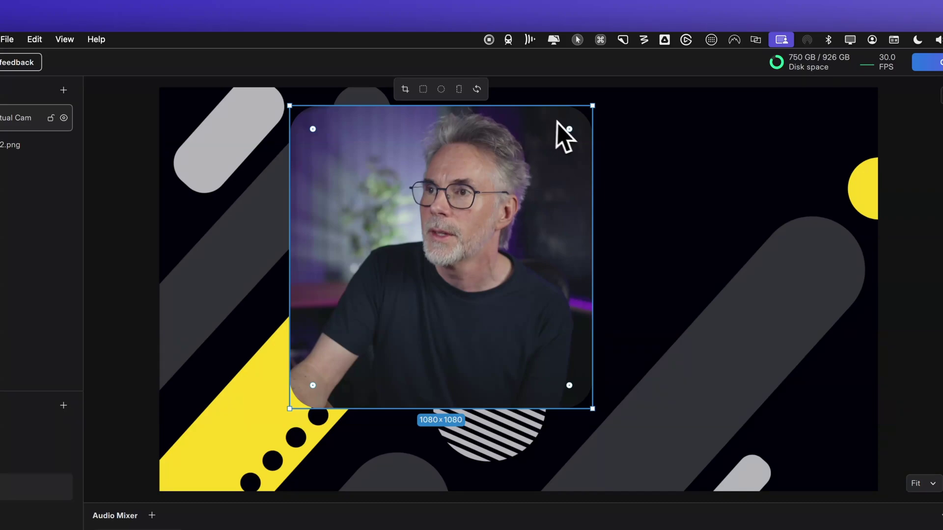
mouse_move(569, 130)
mouse_down()
mouse_move(557, 140)
mouse_move(578, 120)
mouse_up()
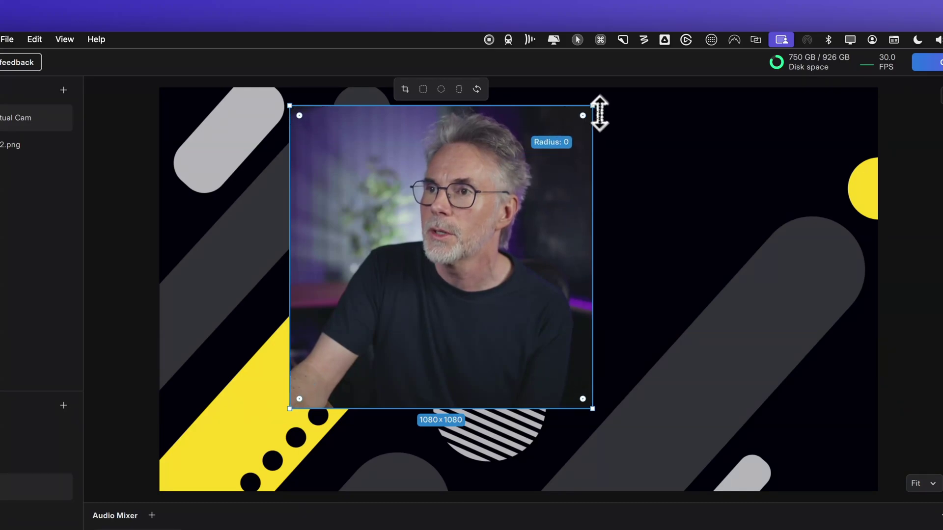
click(442, 90)
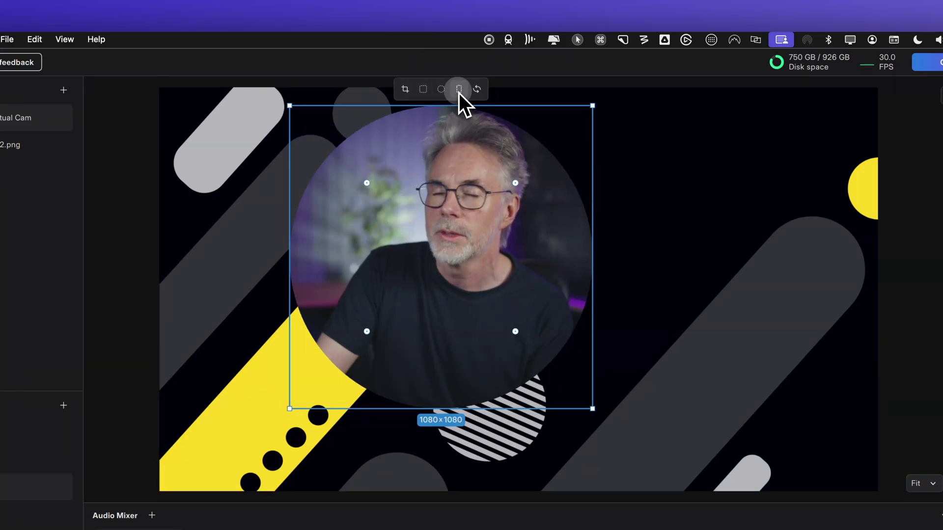
Step: Give the camera layer a portrait crop of about 732 × 1302 with 106px rounded corners, placed at about X 52, Y 54
click(459, 90)
drag(463, 195, 283, 224)
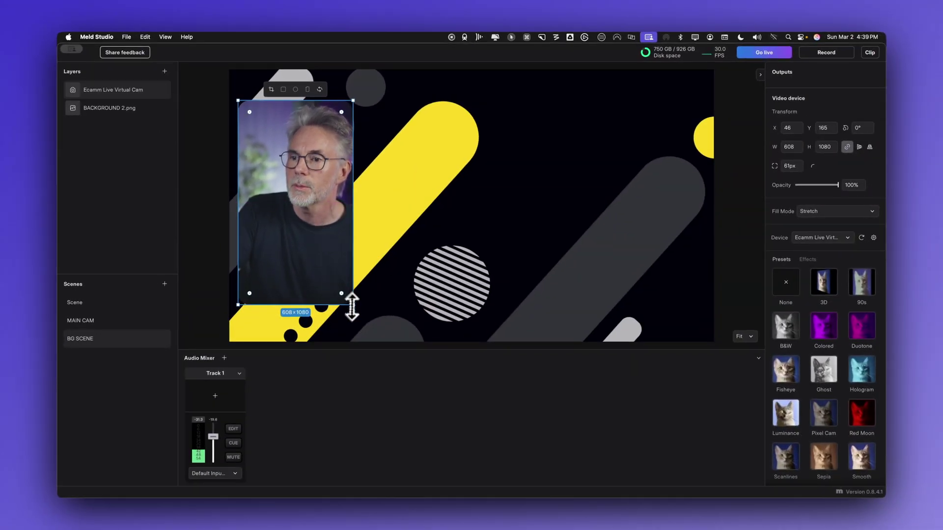
drag(351, 307, 353, 353)
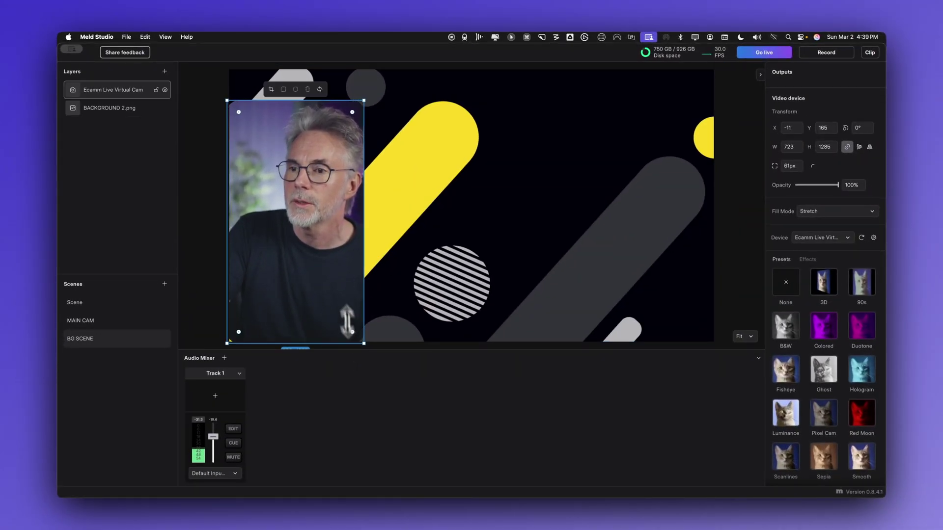
drag(290, 81, 283, 66)
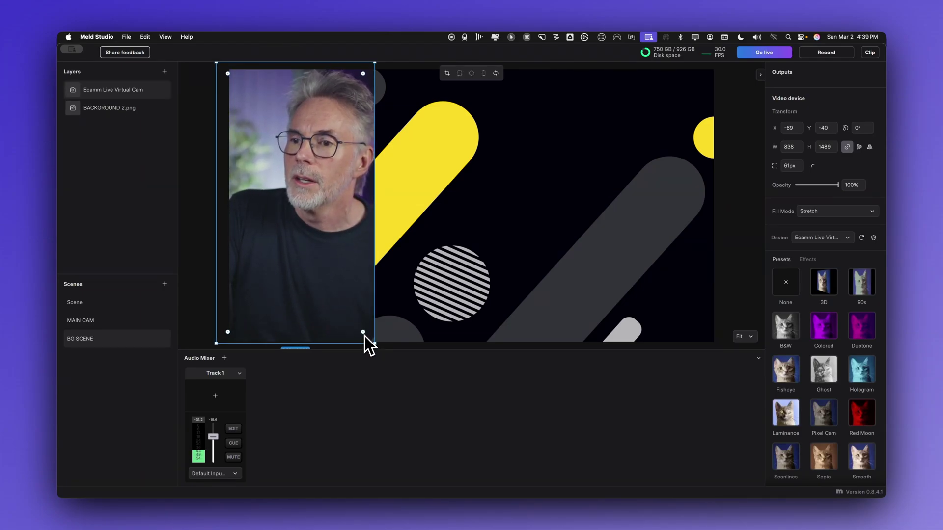
mouse_move(363, 334)
mouse_down()
mouse_move(374, 349)
mouse_move(360, 329)
mouse_up()
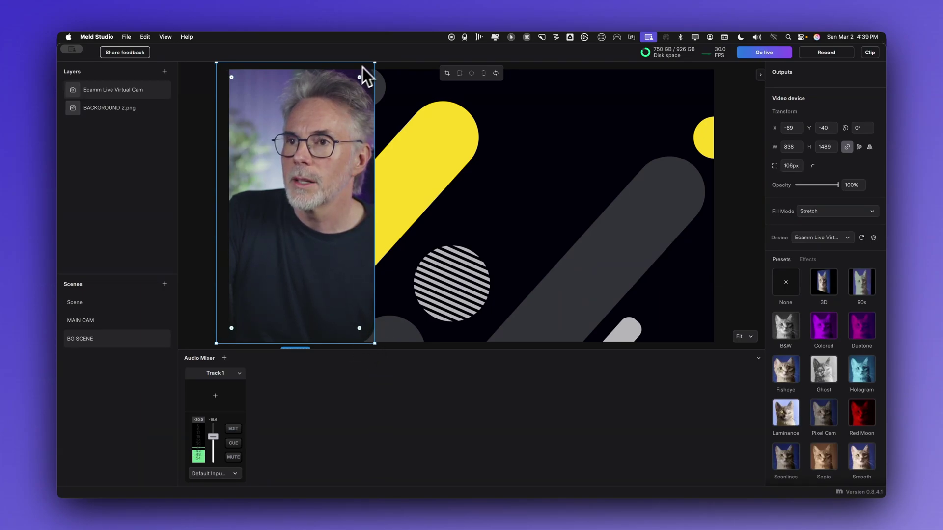
drag(376, 61, 352, 127)
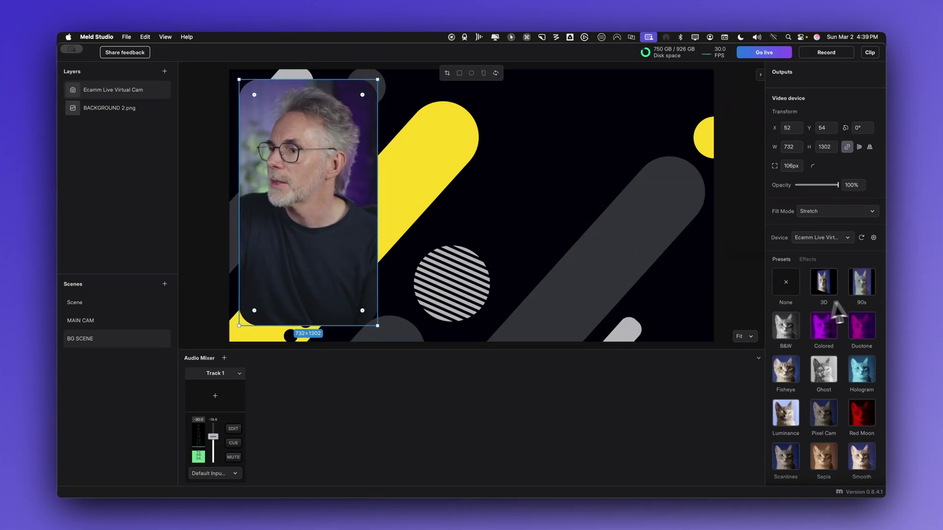
Step: Add a Glow Styles effect to the camera layer
click(807, 262)
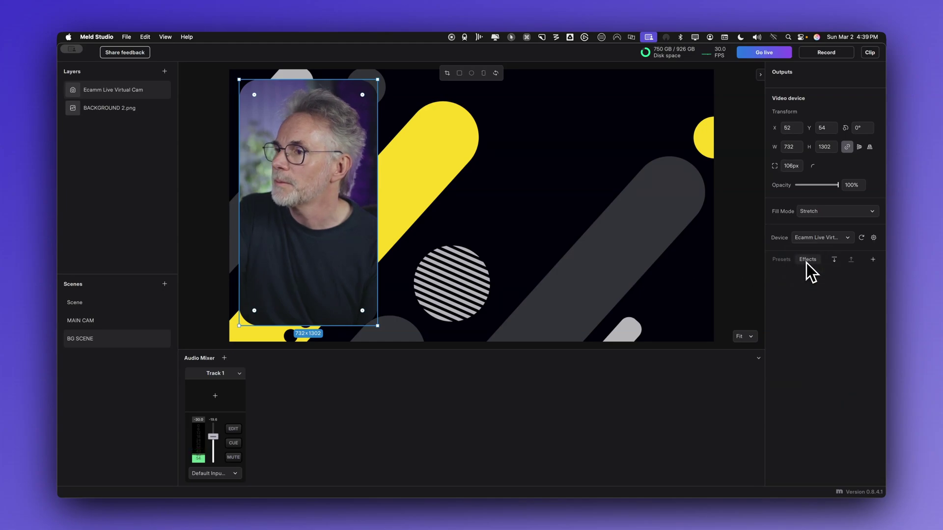
click(873, 259)
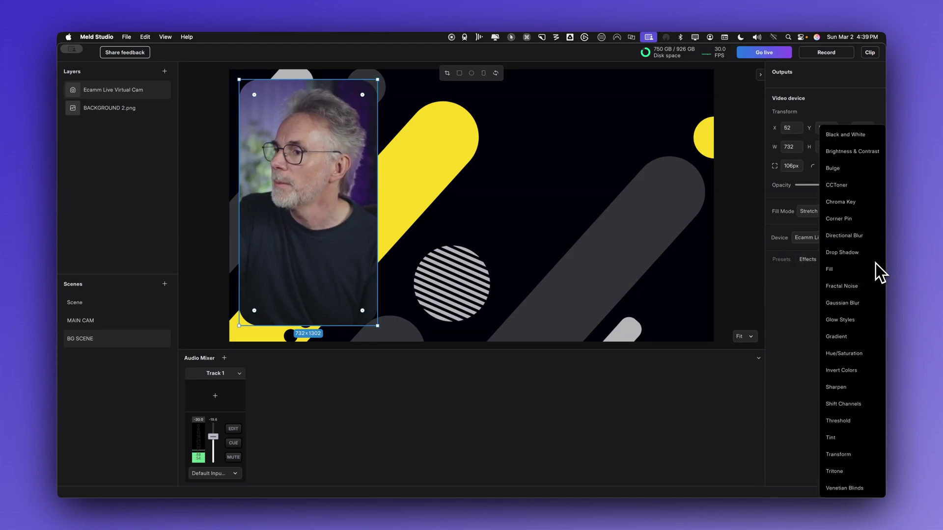
click(850, 321)
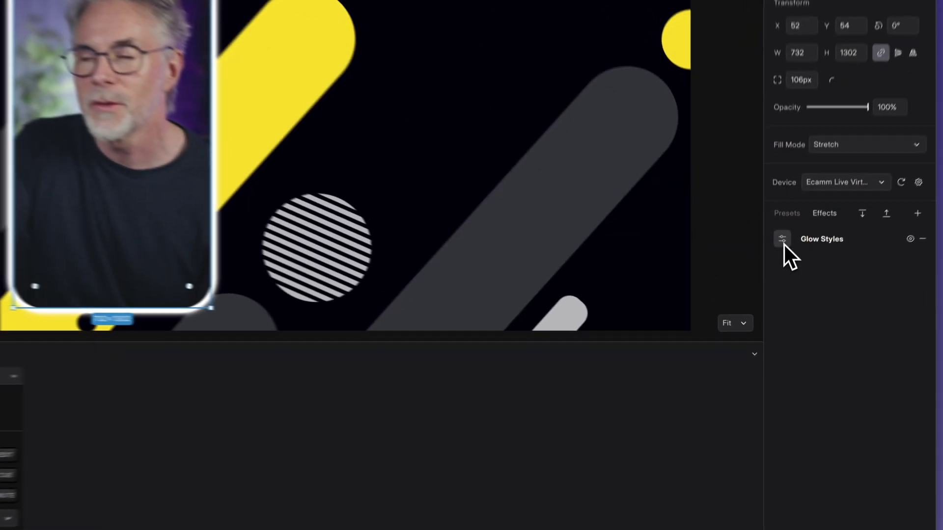
Step: Set the camera's Glow Styles effect to Inner Glow with size 20.00 and choke 0.43, after trying Center Glow
click(778, 278)
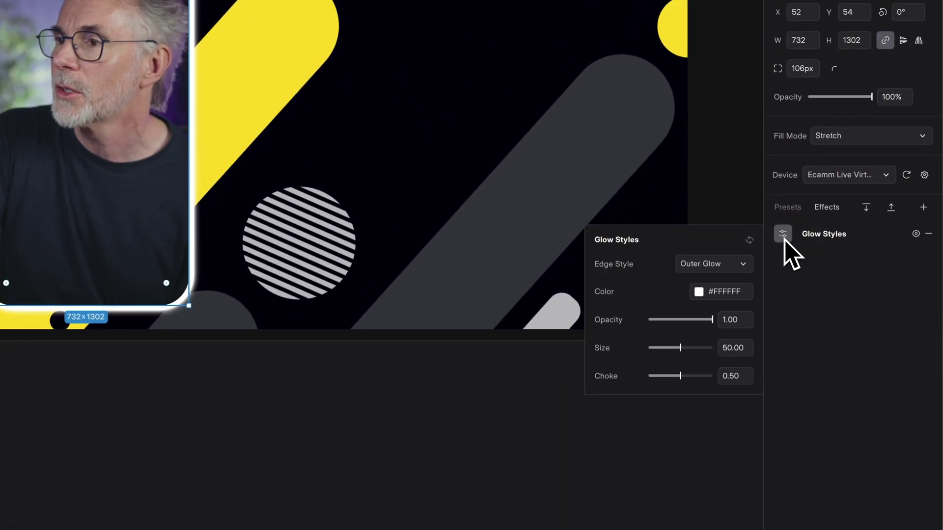
click(737, 268)
click(737, 305)
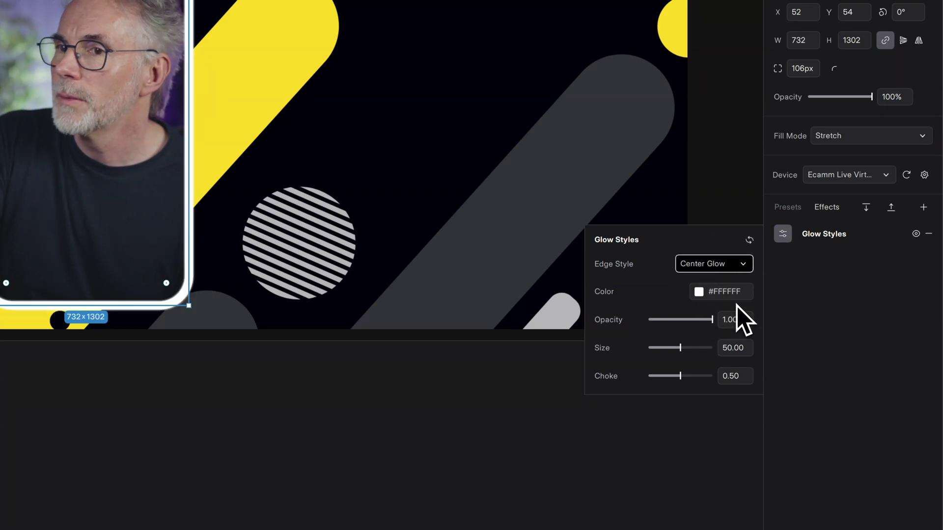
click(711, 271)
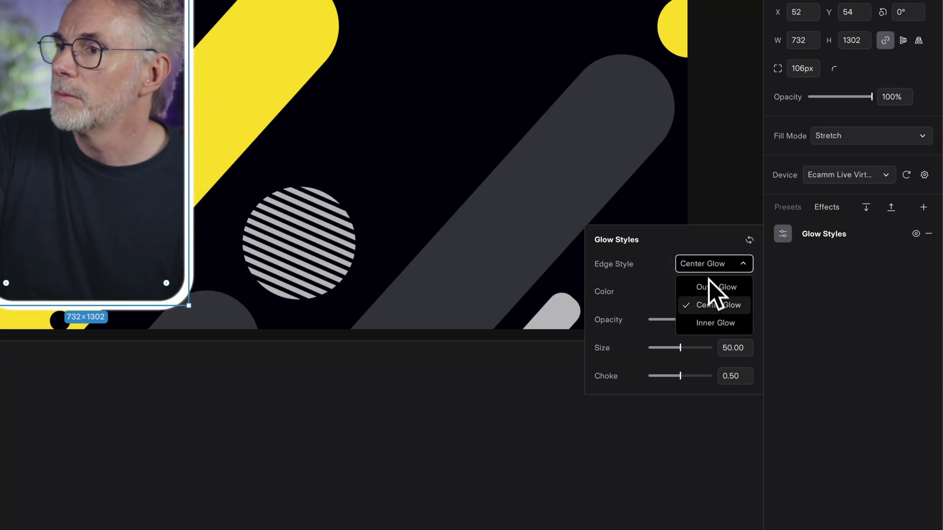
click(715, 323)
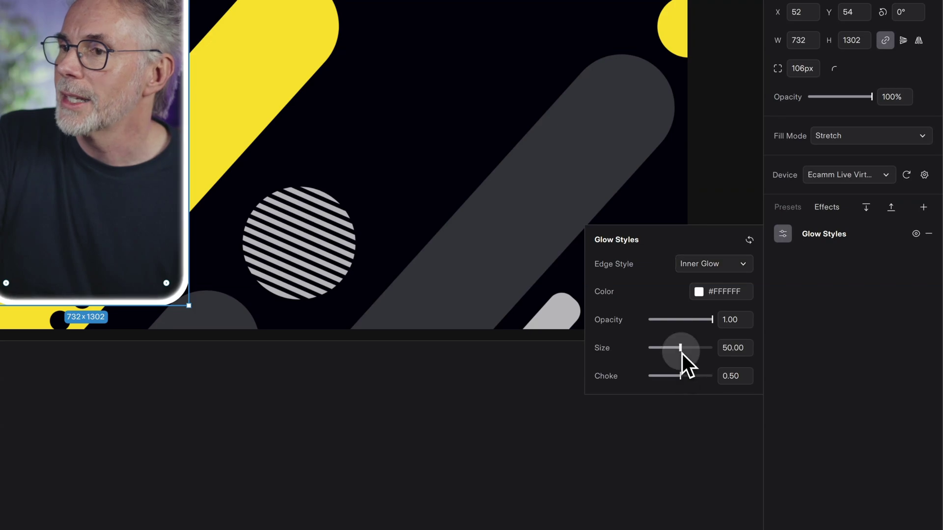
drag(680, 350, 678, 372)
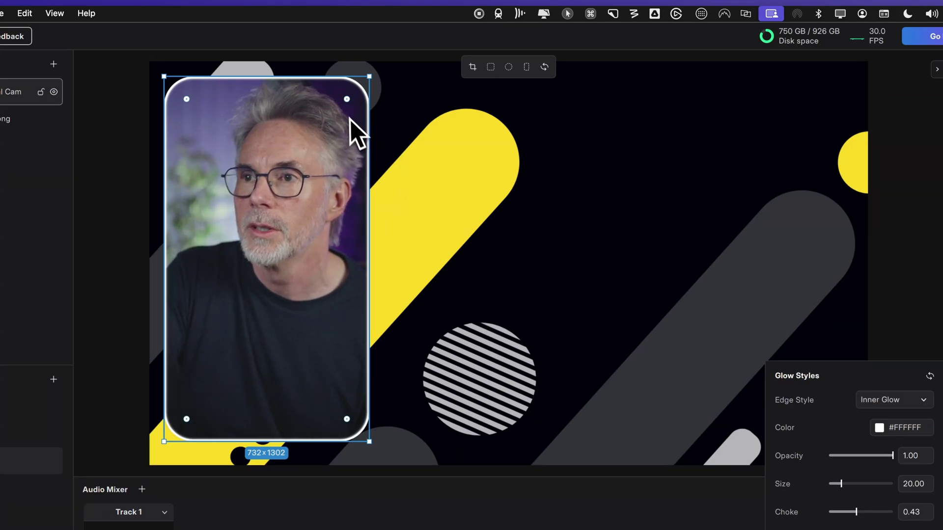
Step: Reduce the camera layer's corner radius to 66px
drag(349, 102, 355, 98)
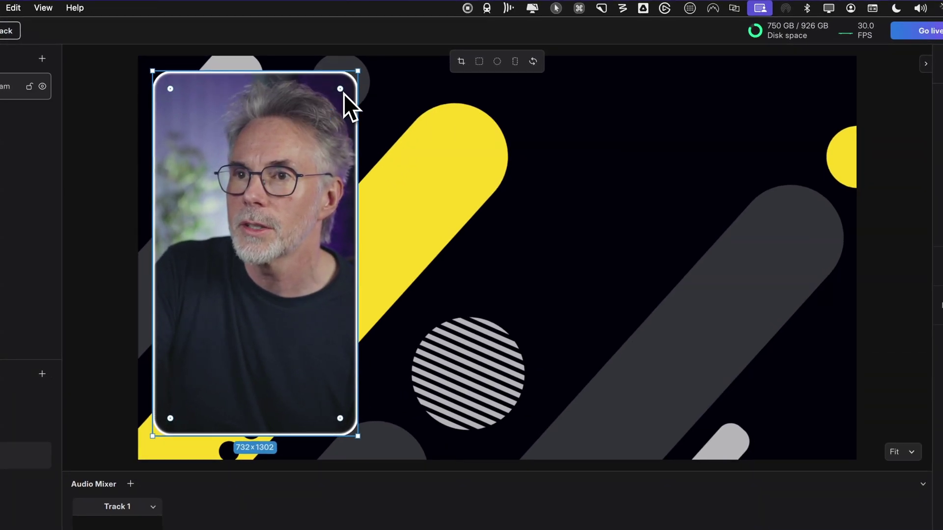
click(384, 193)
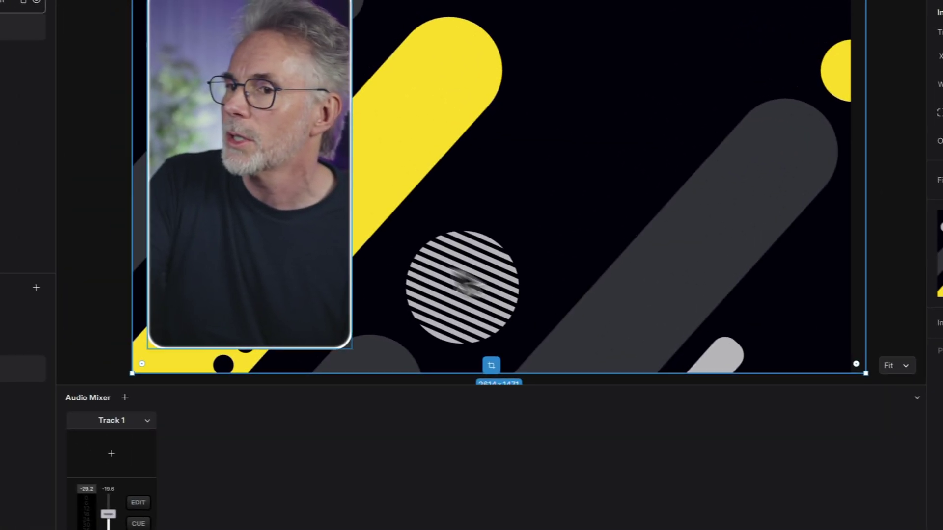
Step: Add a Drop Shadow effect to the camera layer with softness 67 and distance 87
click(87, 222)
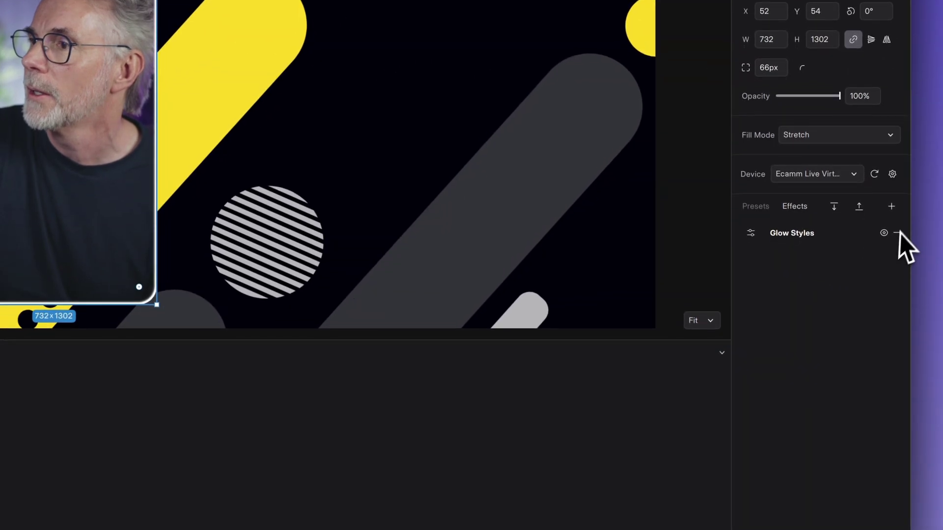
click(893, 208)
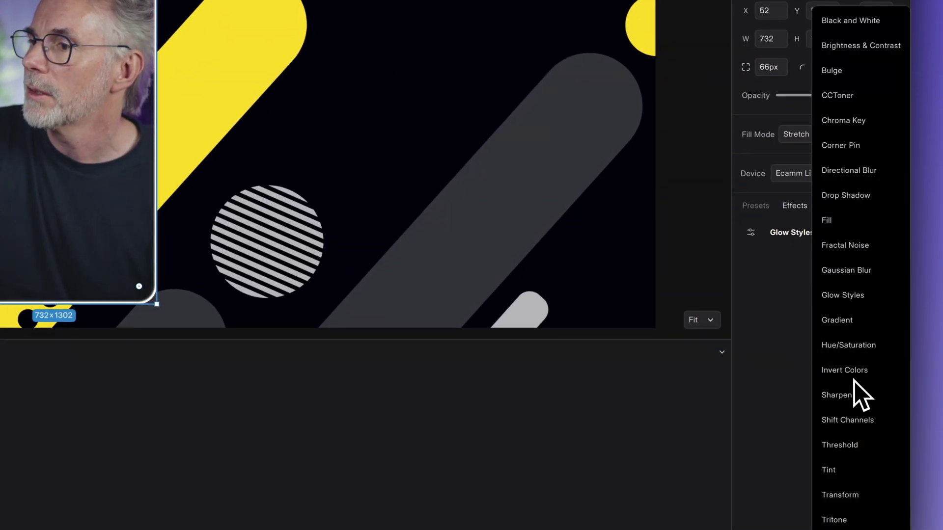
click(857, 199)
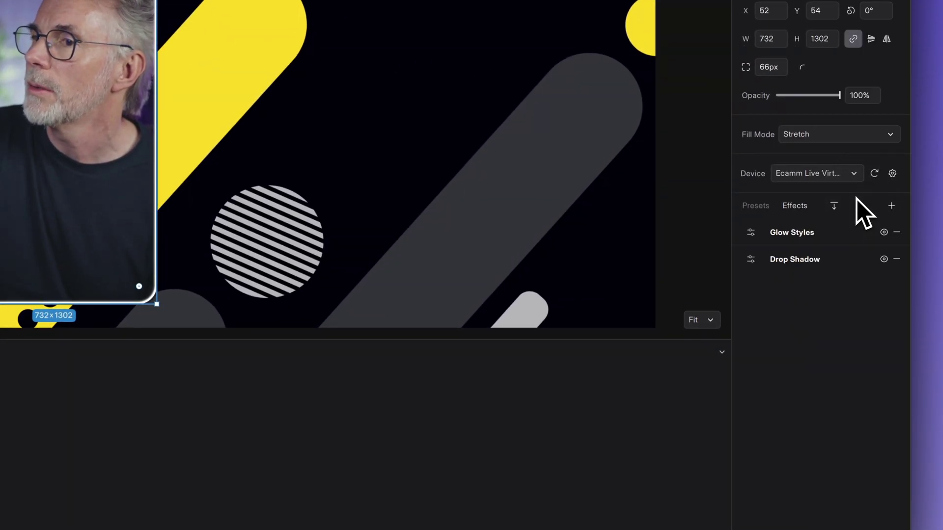
click(750, 262)
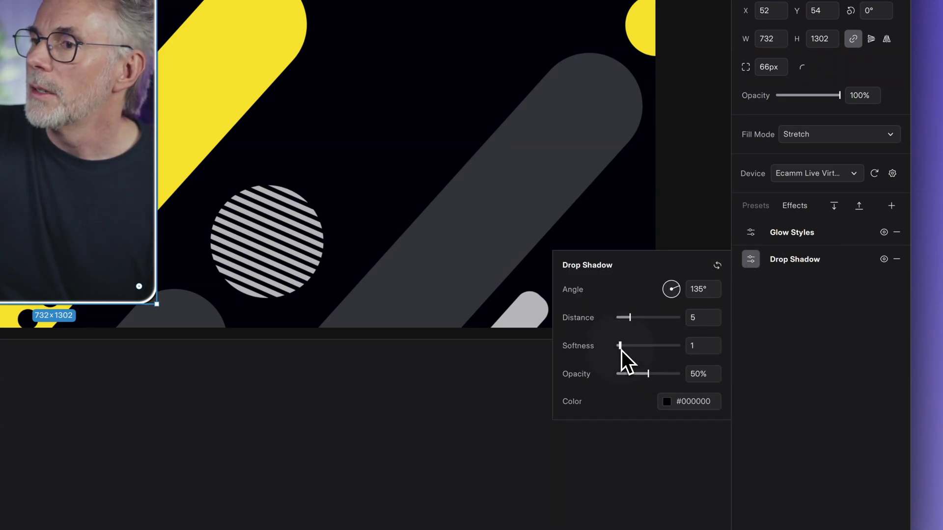
drag(621, 349, 644, 353)
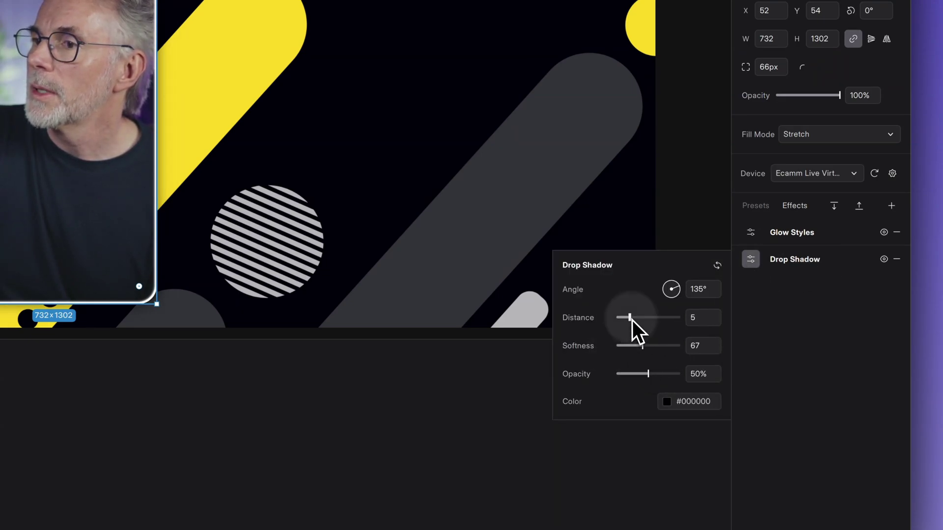
drag(632, 320, 653, 325)
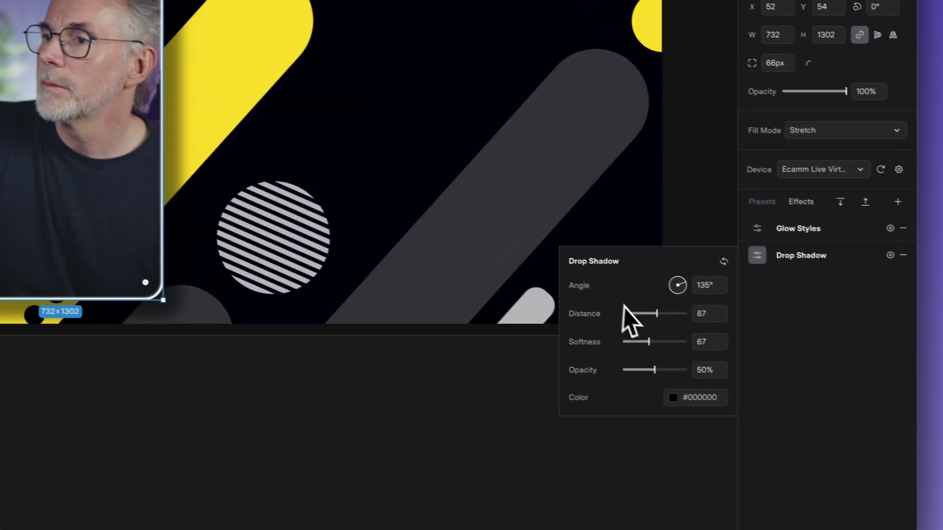
Step: Reduce the camera layer's Drop Shadow distance to 19 and select the background image
drag(772, 352, 762, 355)
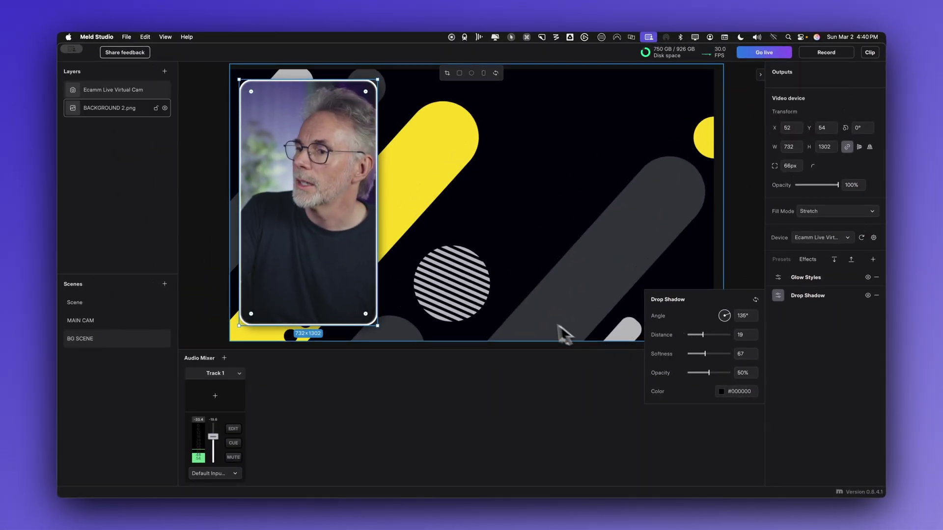
click(517, 311)
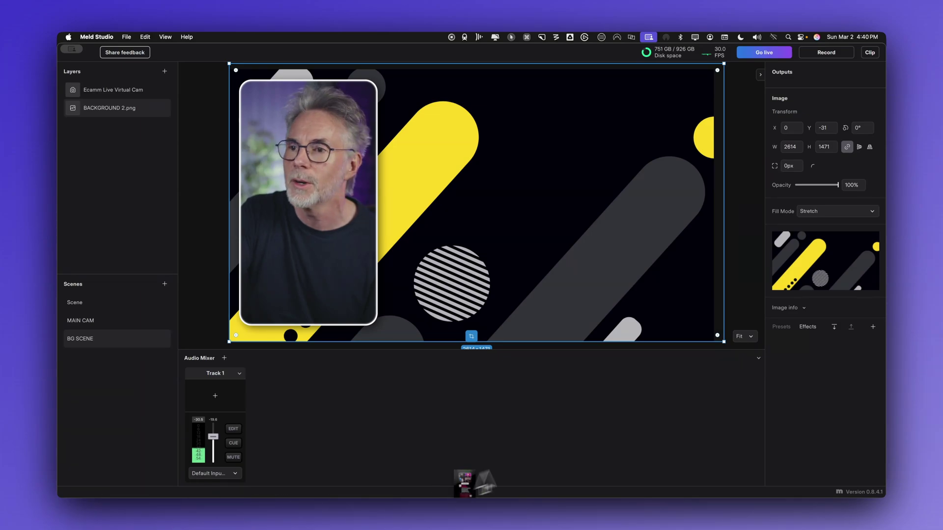
Step: Insert the "AI Video - getting Better and Cheaper over Time" video file into BG SCENE and mute its audio track
drag(466, 484, 605, 250)
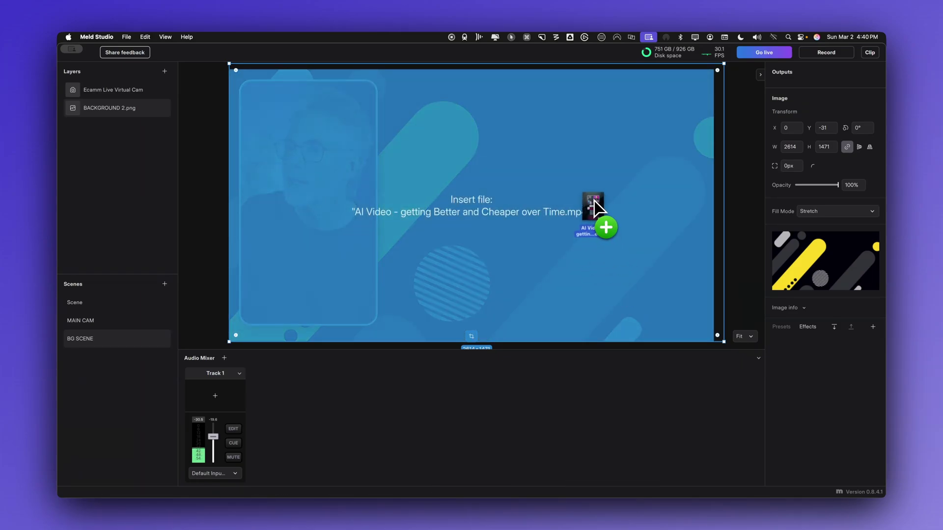
drag(594, 201, 594, 200)
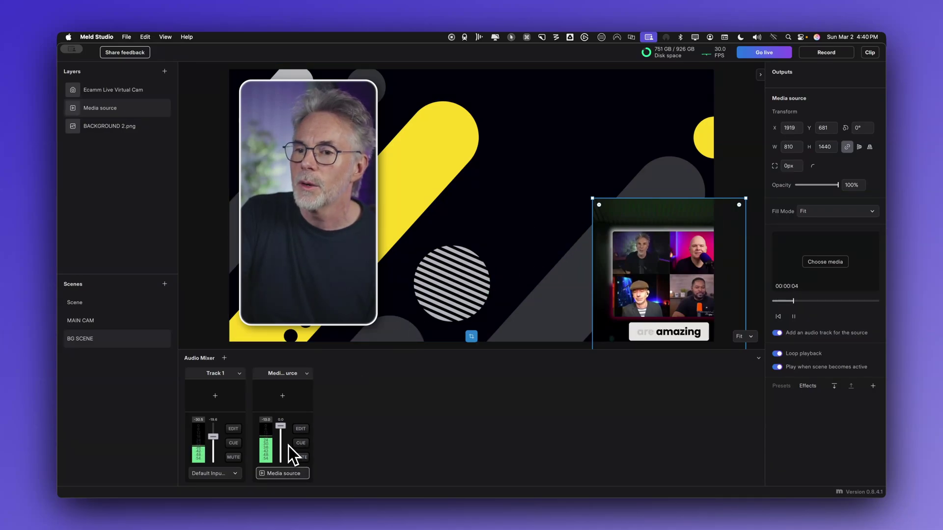
click(301, 459)
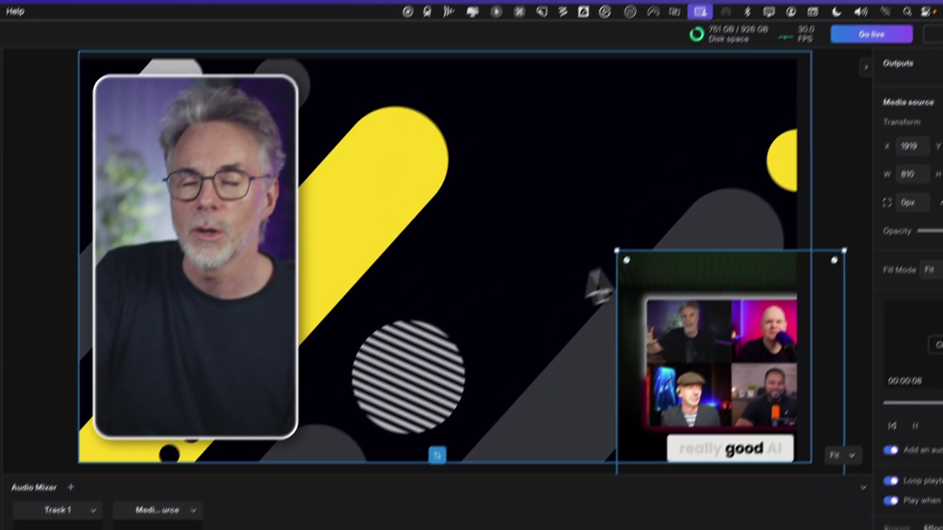
Step: Scale the inserted video to 725 × 1290 and place it opposite the camera, at about X 1706, Y 60
drag(708, 326, 598, 158)
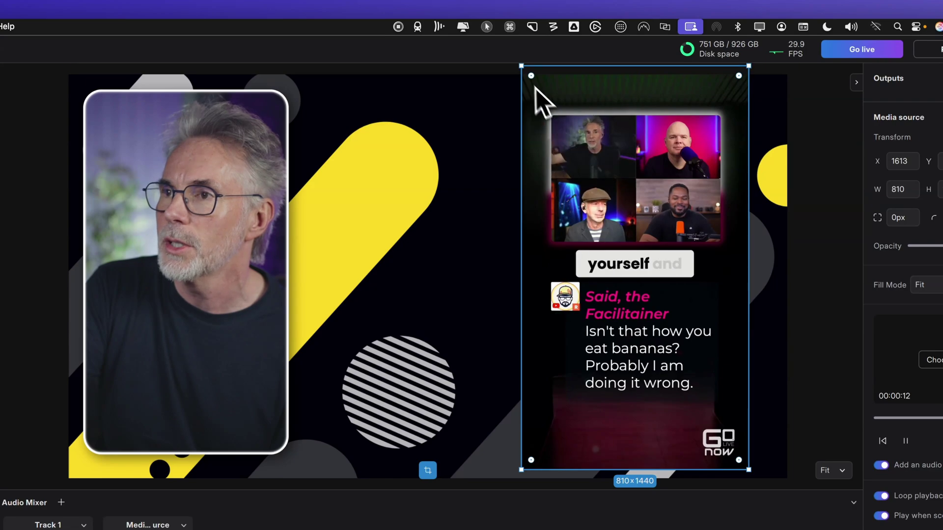
drag(521, 65, 546, 103)
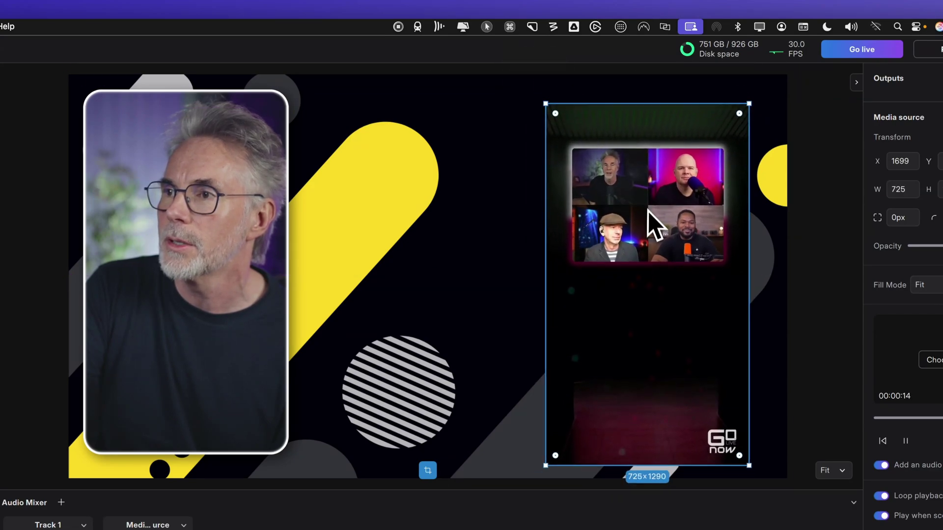
mouse_move(647, 209)
mouse_down()
mouse_move(661, 203)
mouse_move(641, 199)
mouse_up()
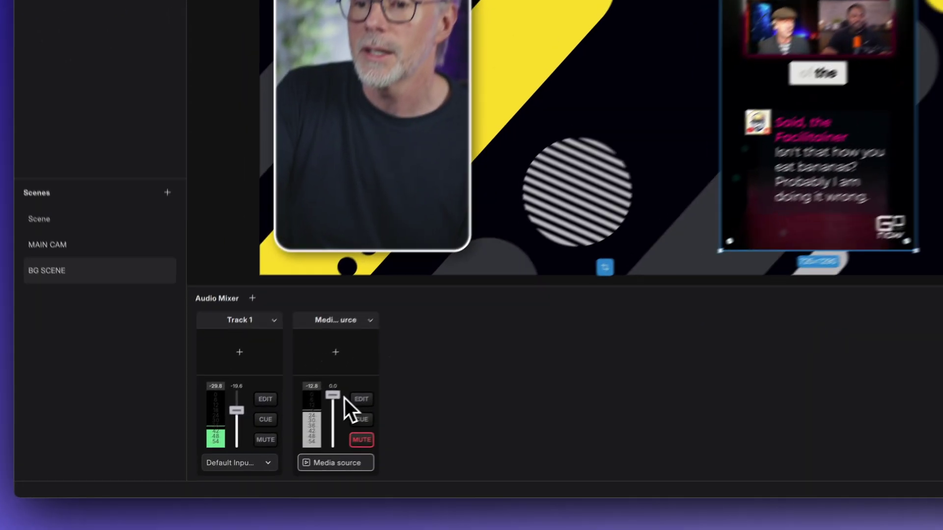
Step: Lower the Media source track's volume to about -41 dB, unmuting it while adjusting the level and muting it again
drag(285, 426, 285, 443)
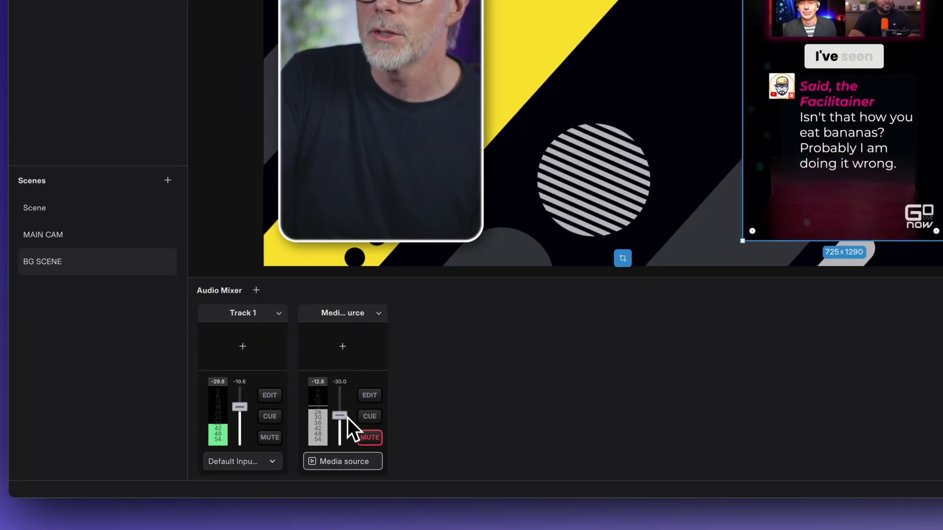
drag(347, 417, 348, 426)
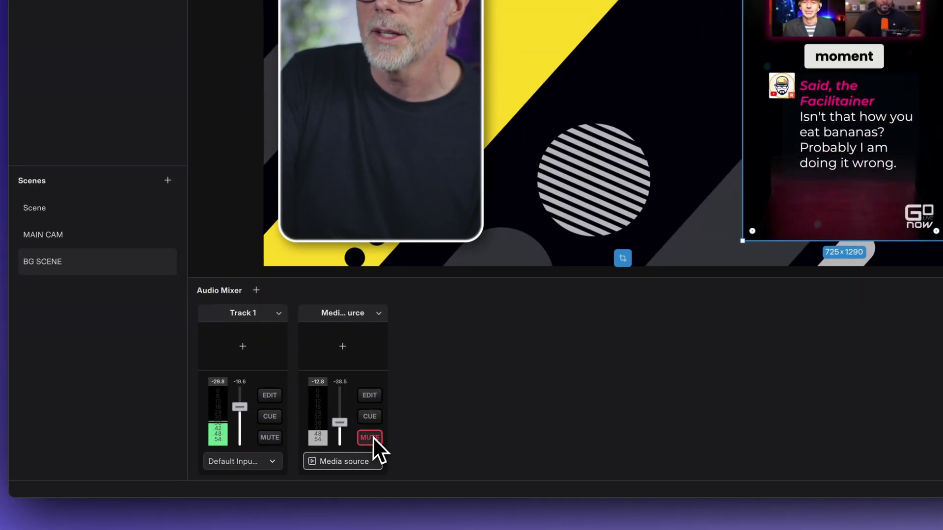
click(372, 437)
drag(337, 425, 341, 427)
click(369, 437)
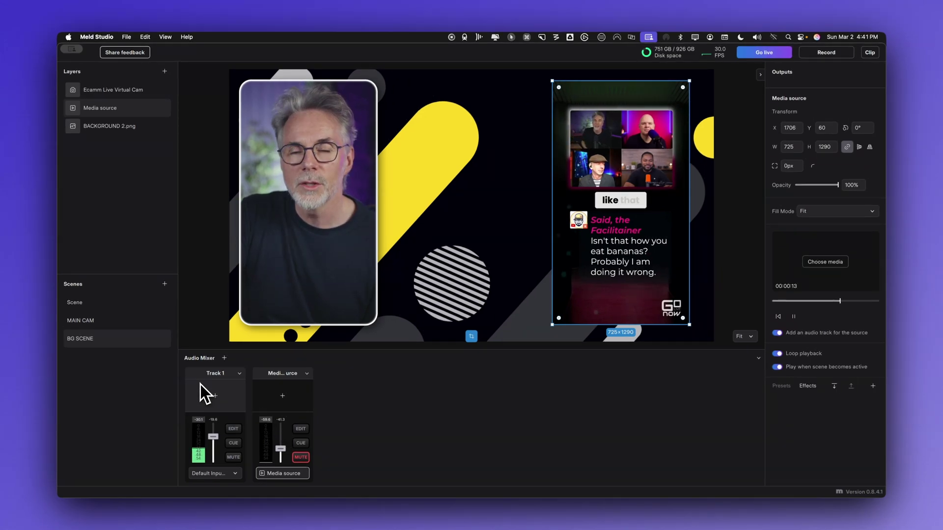
Step: Switch between the MAIN CAM and BG SCENE scenes to check how the Media source audio track behaves in each
click(84, 321)
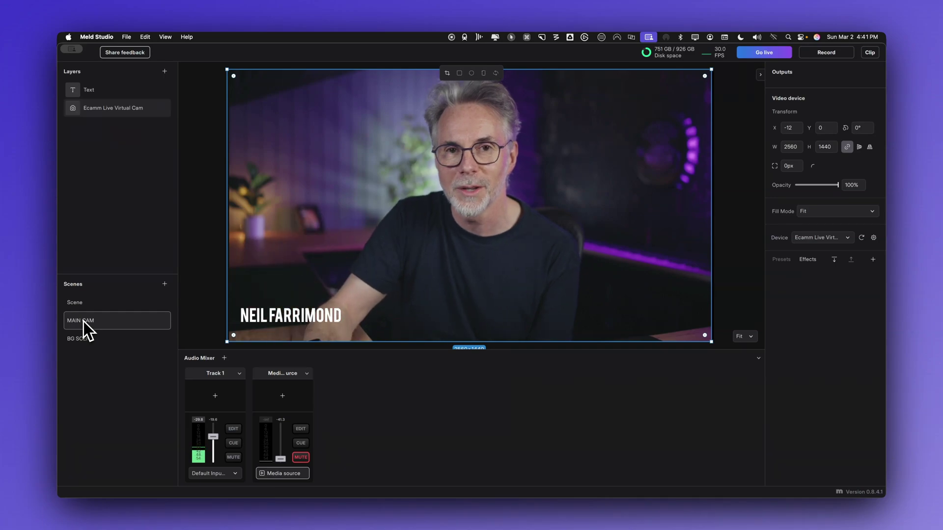
key(Up)
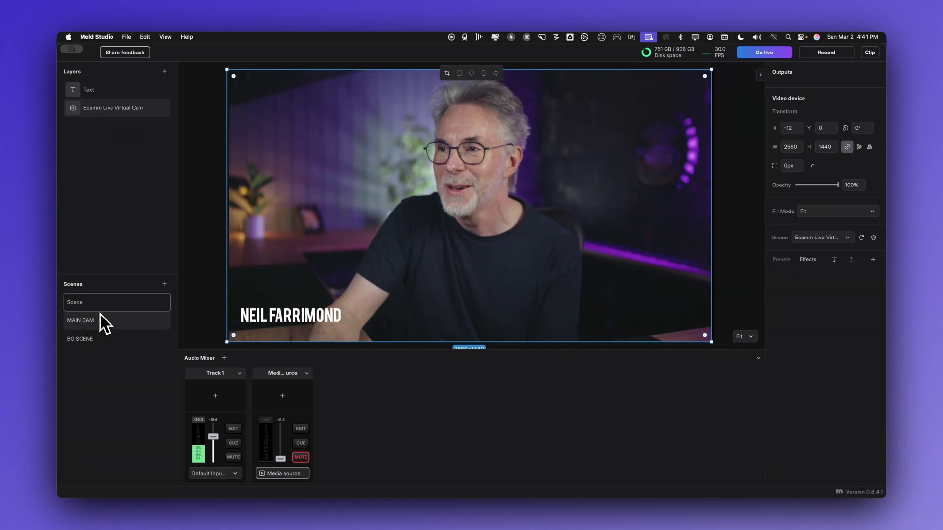
click(123, 318)
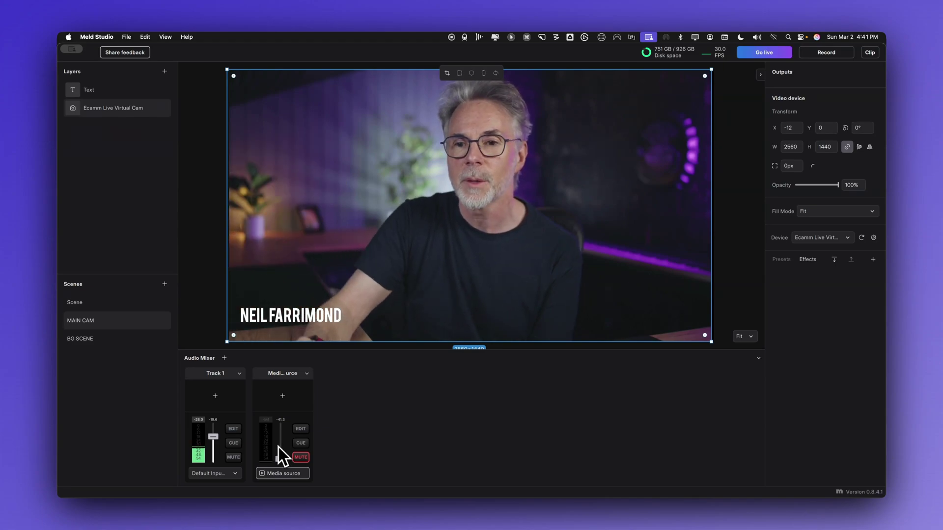
click(76, 339)
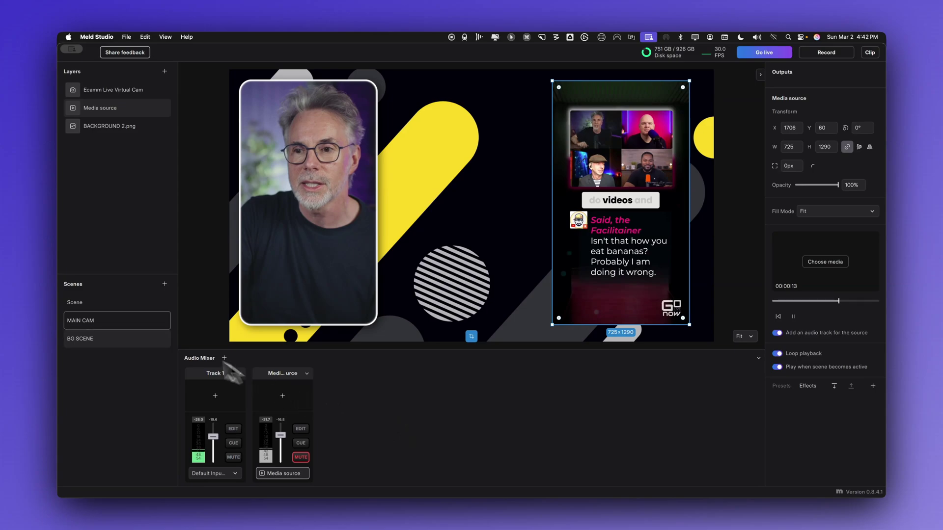
click(85, 321)
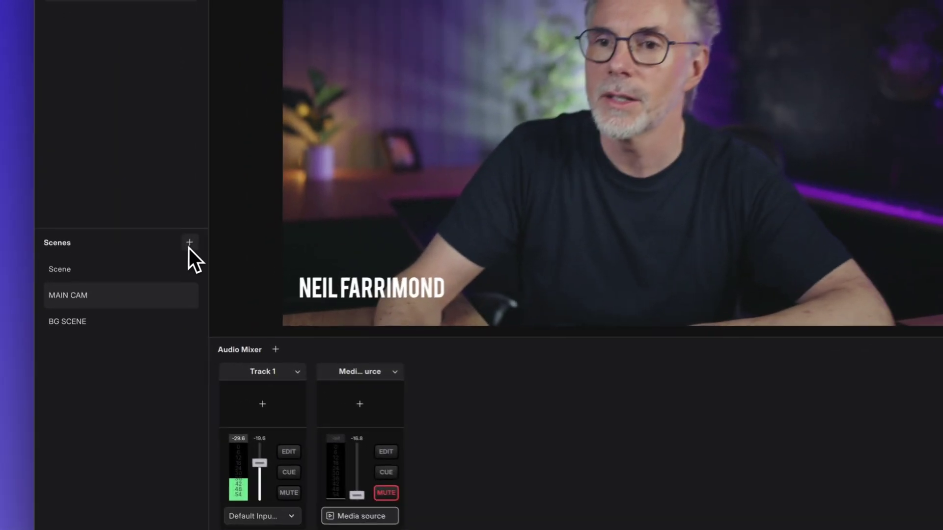
Step: Add a new scene named SCREENSHARE
click(189, 243)
double_click(107, 347)
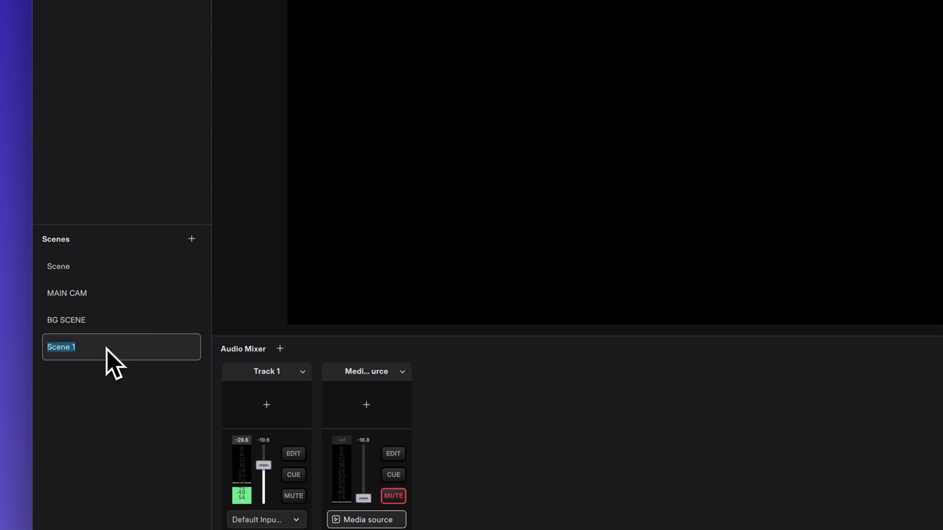
text(SCREENSHARE)
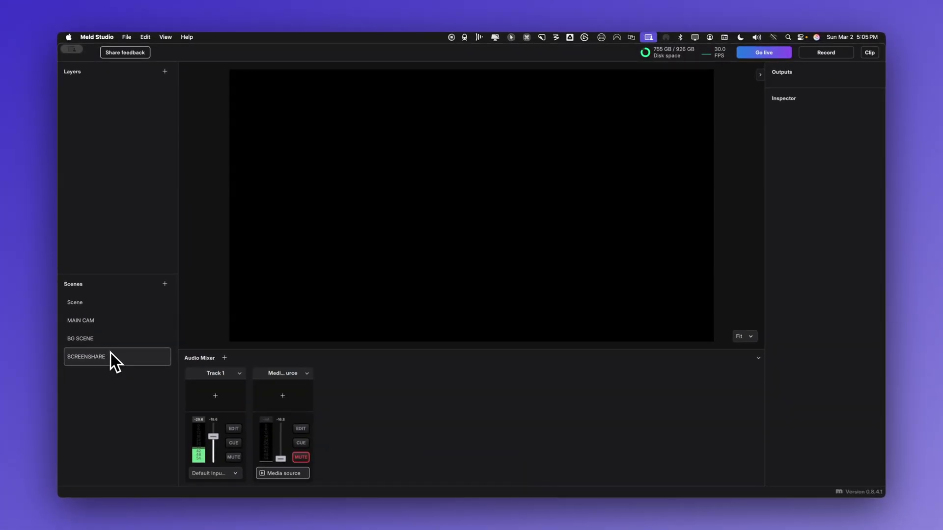
key(Return)
Step: Add a Display capture layer of the ARZOPA display to SCREENSHARE and enlarge it to fill the canvas at 2560 × 1440
click(164, 72)
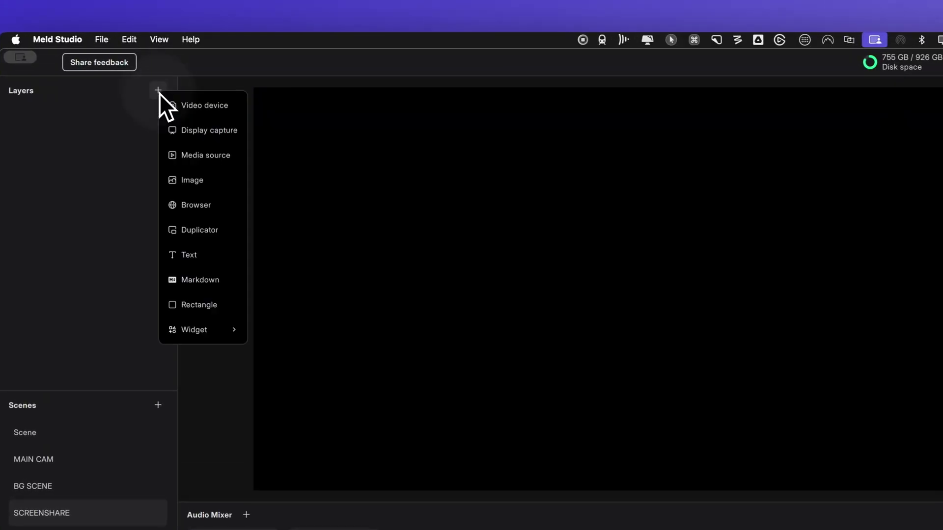
click(230, 129)
click(393, 170)
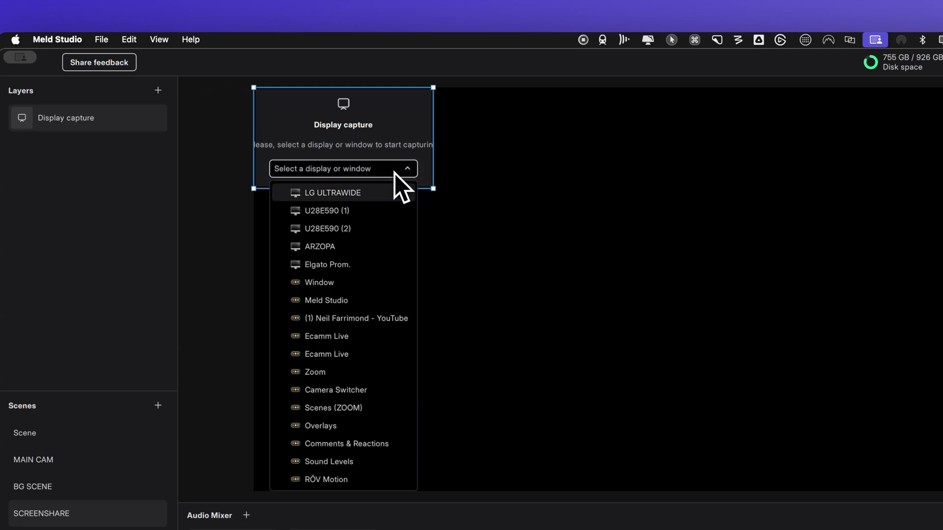
click(377, 247)
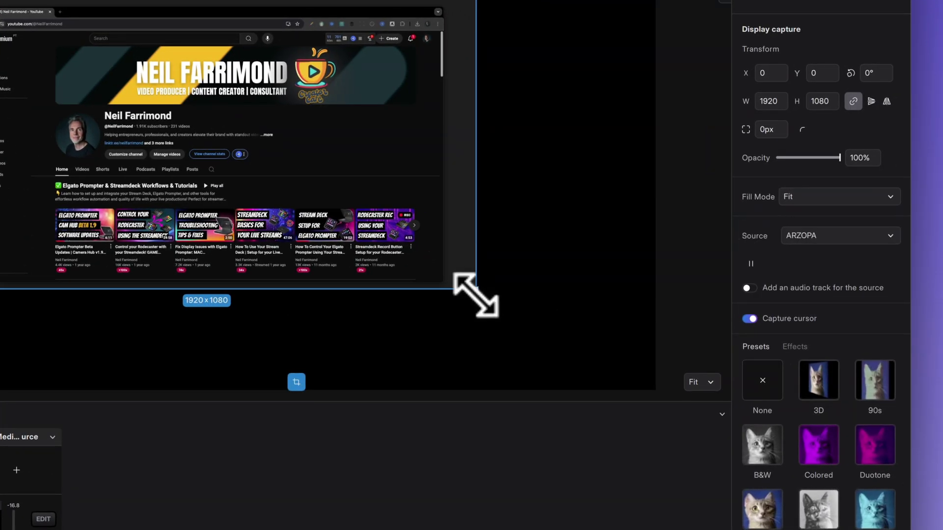
drag(476, 289, 568, 339)
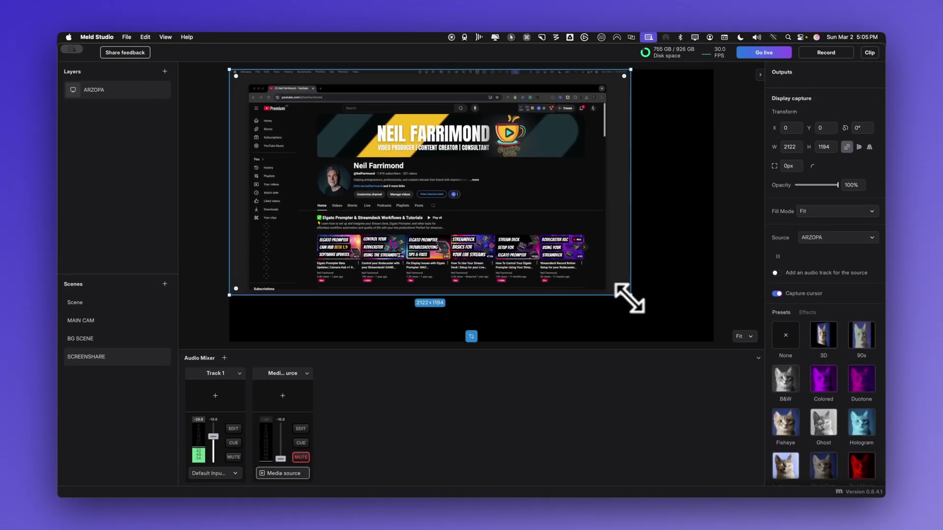
drag(648, 311, 712, 343)
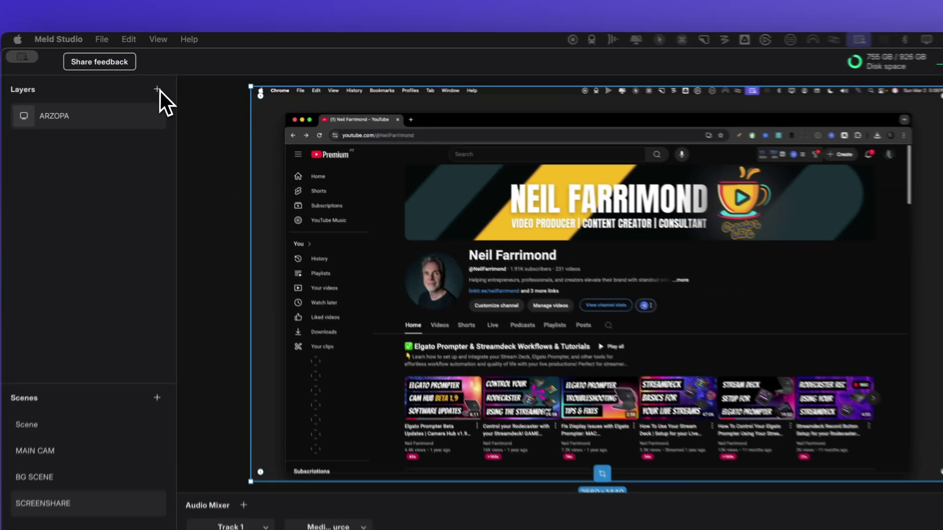
Step: Add a Video device layer to the SCREENSHARE scene using Ecamm Live Virtual Cam
click(166, 72)
click(189, 83)
click(491, 215)
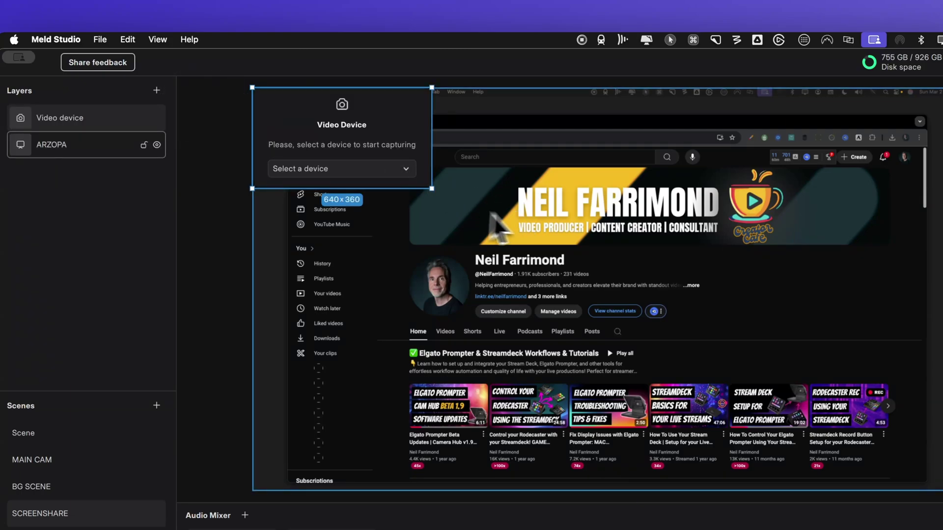
click(361, 174)
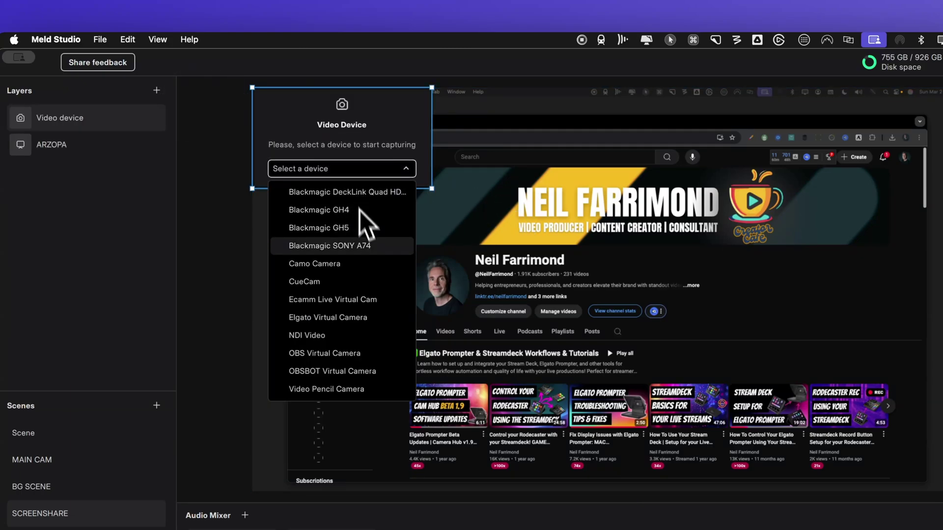
click(355, 305)
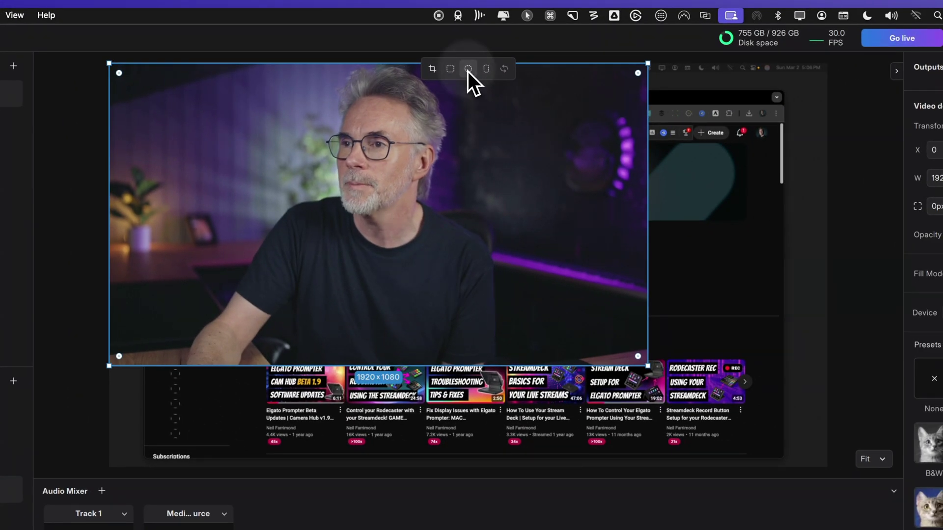
Step: Crop the camera layer to a circle, shrink it, and place it over the right side of the shared display
click(468, 69)
drag(530, 366, 294, 179)
drag(287, 138, 558, 221)
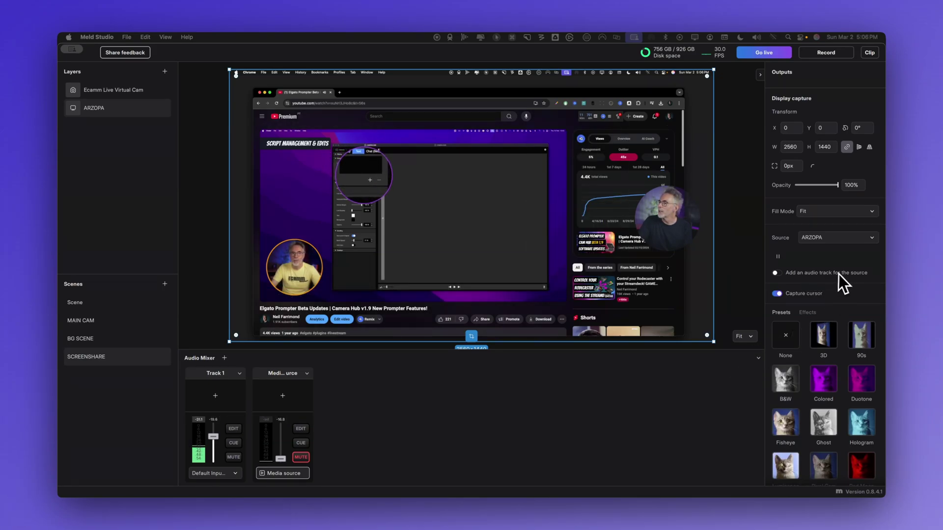
Step: Add an audio track for the ARZOPA display capture and lower that track's volume
click(777, 273)
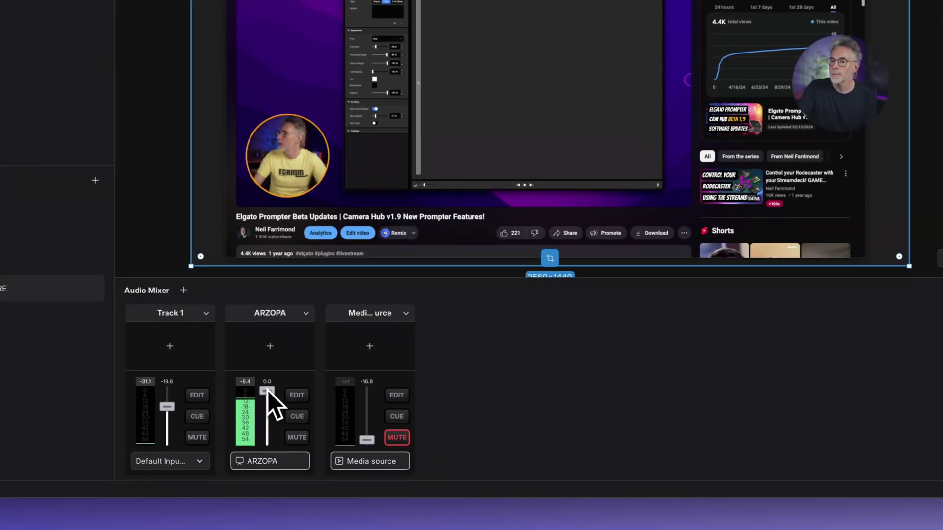
drag(46, 433, 47, 439)
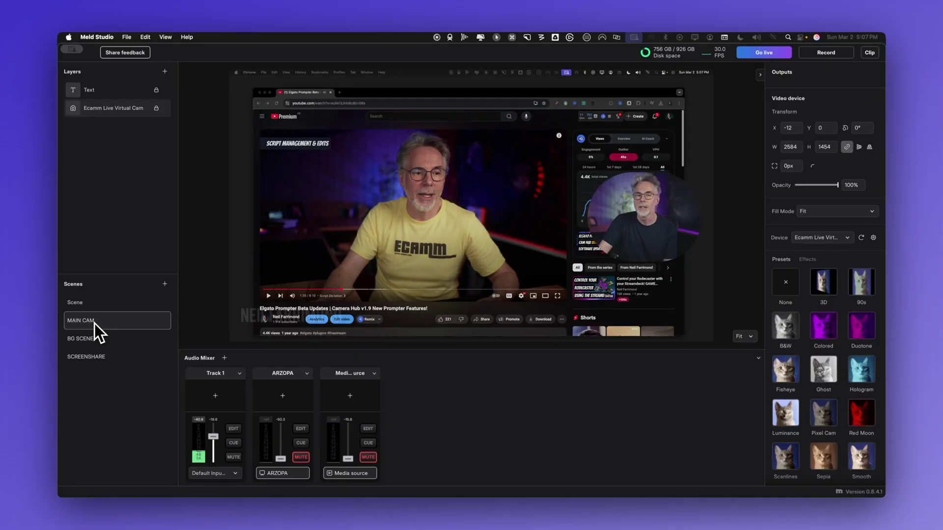
Step: Switch to the MAIN CAM scene, then add a new scene named BROWSER
click(94, 322)
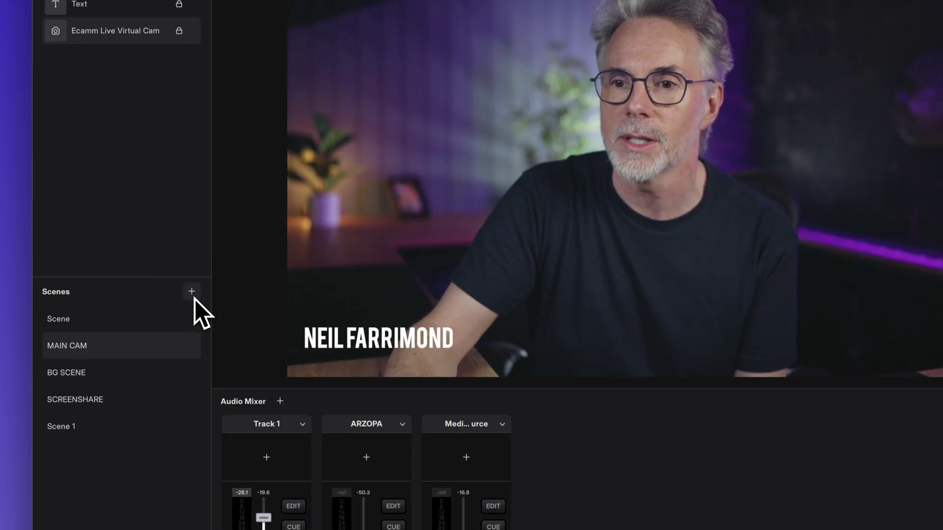
double_click(122, 419)
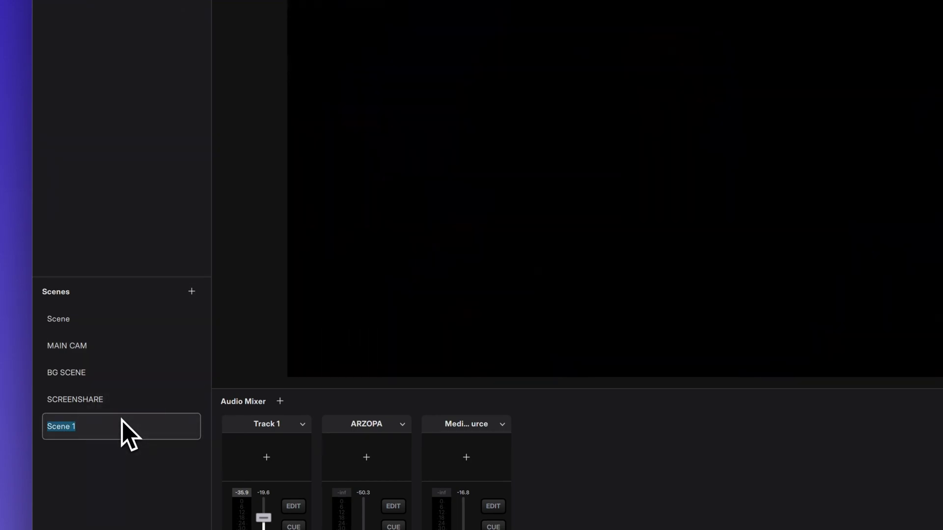
text(BROWSER)
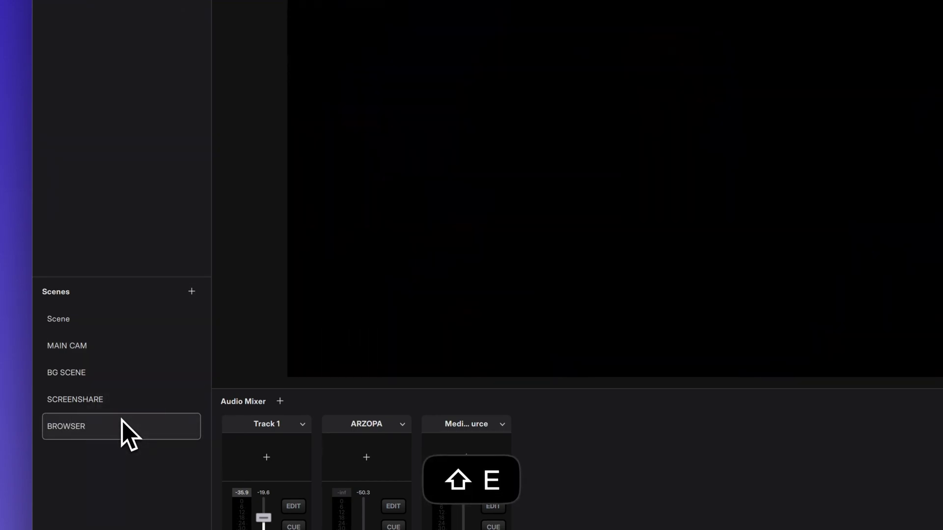
key(Return)
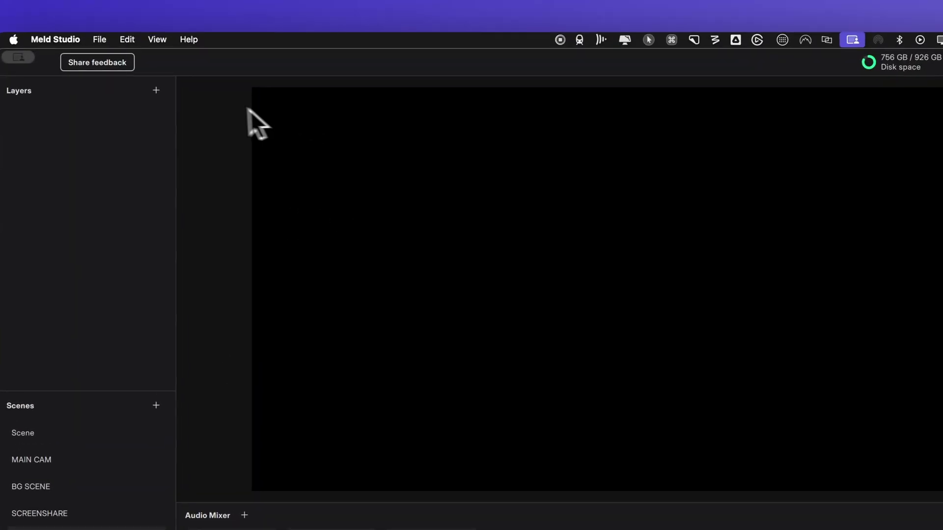
Step: Add a Video device layer to the BROWSER scene with Ecamm Live Virtual Cam as its device
click(166, 93)
click(187, 114)
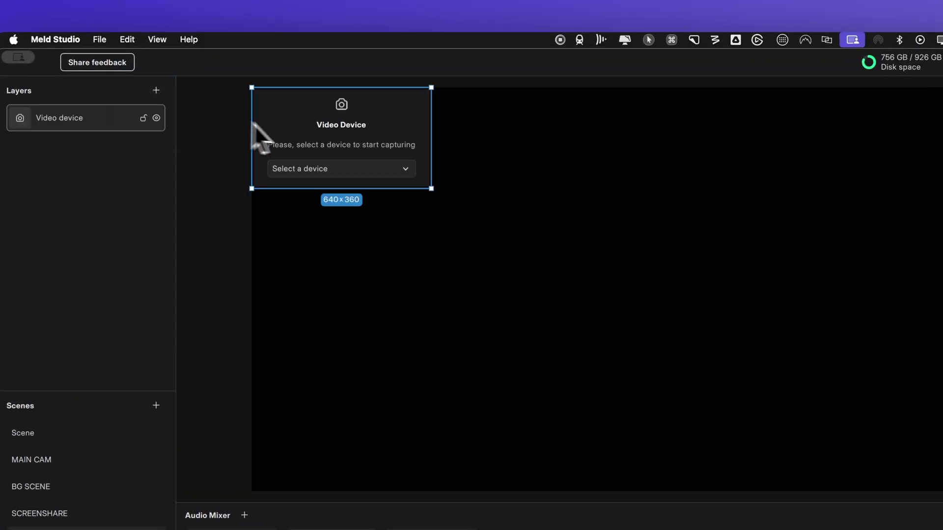
click(368, 174)
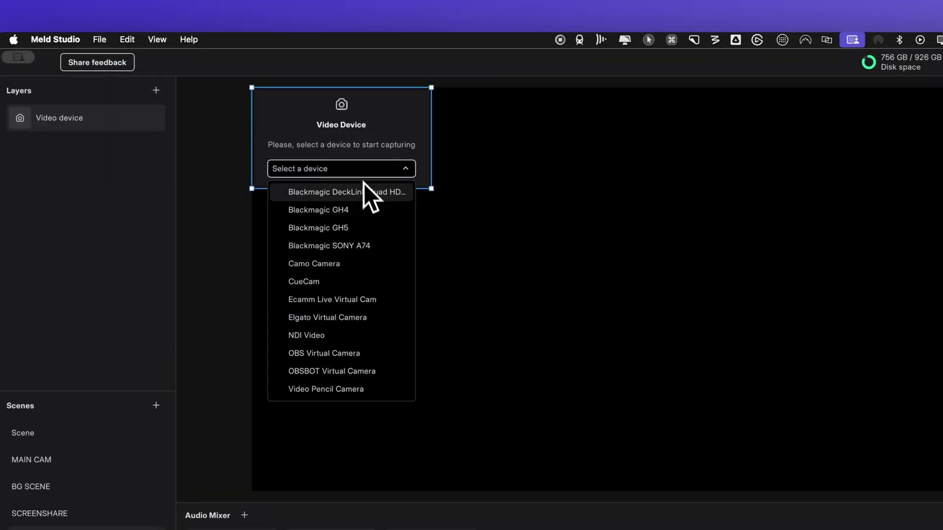
click(374, 297)
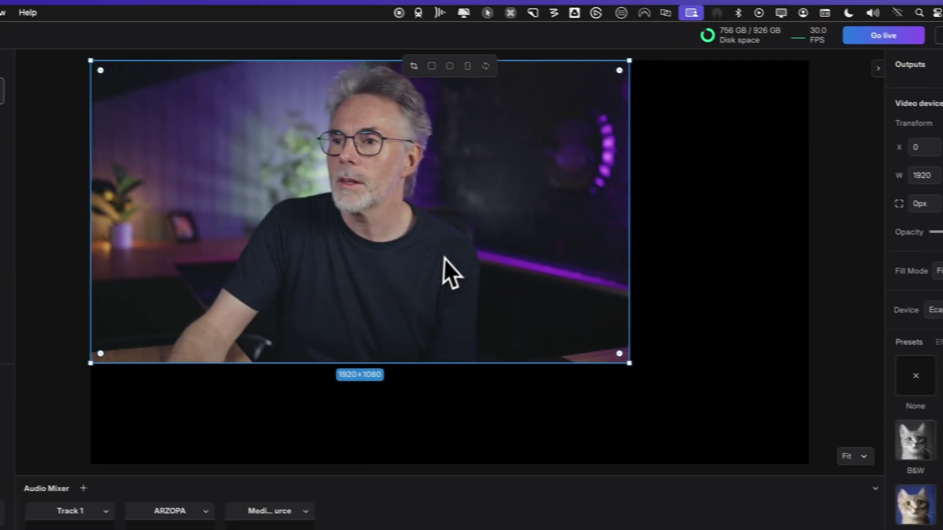
Step: Crop the camera layer to a circle and shrink it to about 320 × 320 in the canvas's lower-right corner
click(442, 65)
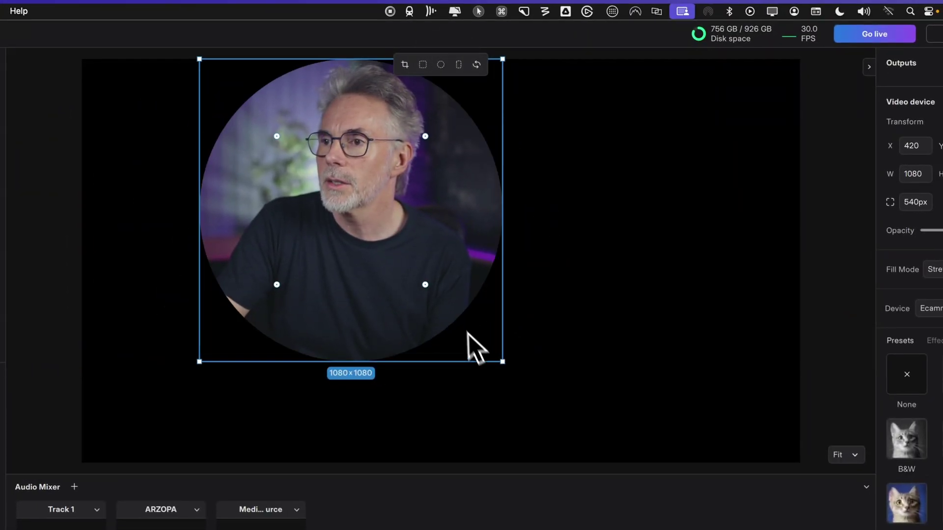
drag(502, 361, 293, 153)
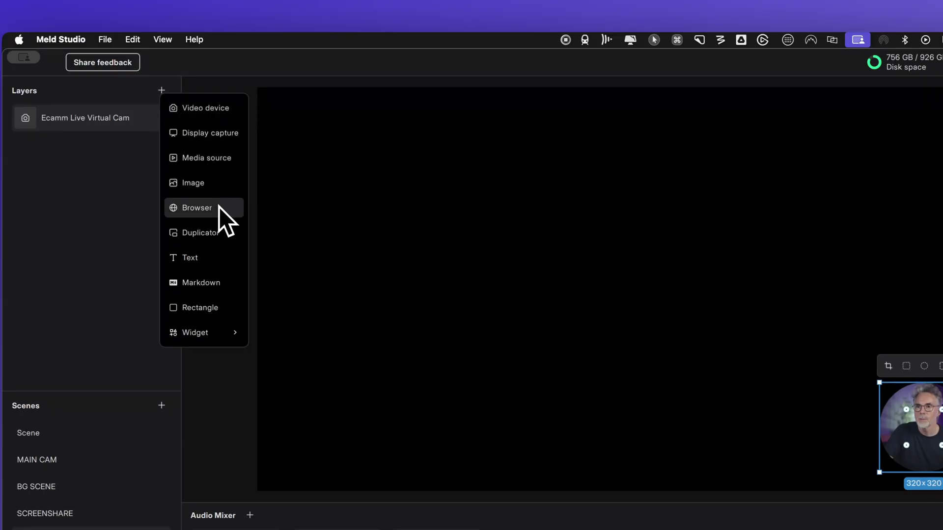
Step: Add a Browser layer to the scene and move it to about the middle of the canvas
click(219, 207)
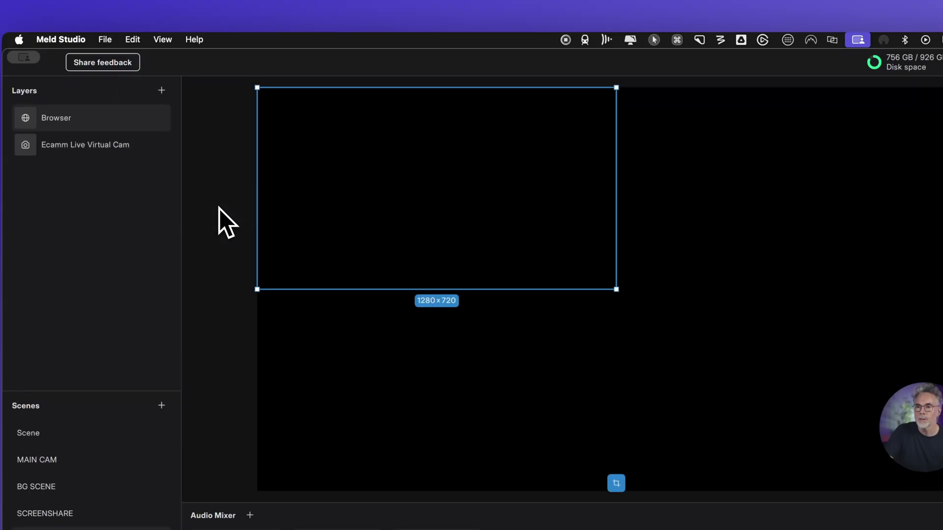
drag(369, 197, 599, 288)
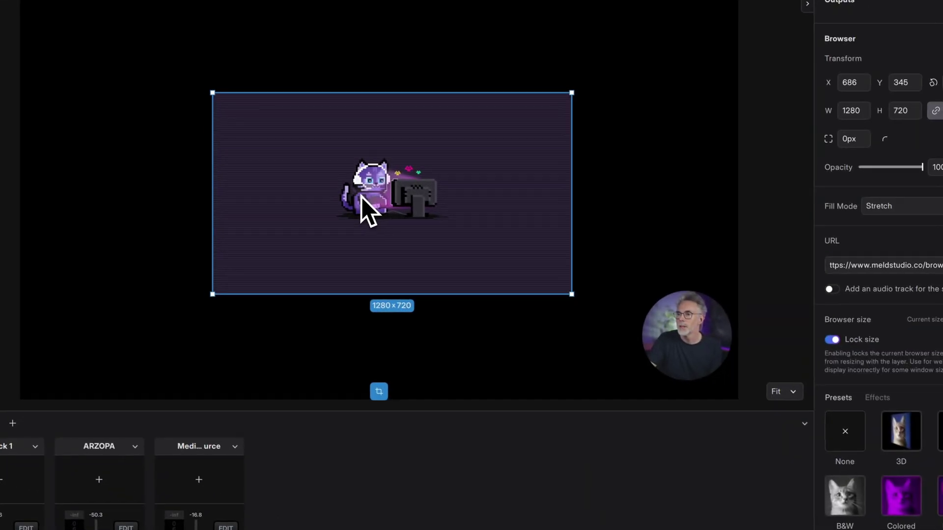
drag(358, 195, 344, 202)
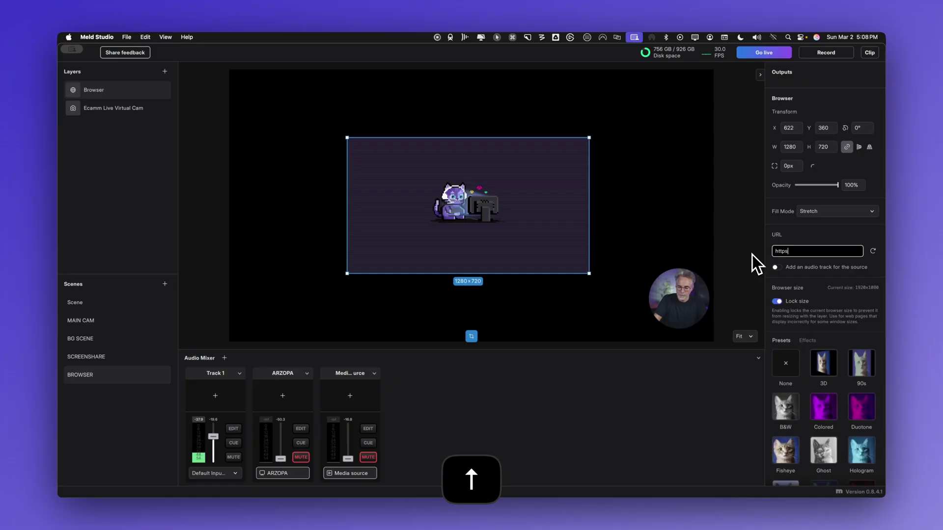
text(/youtube)
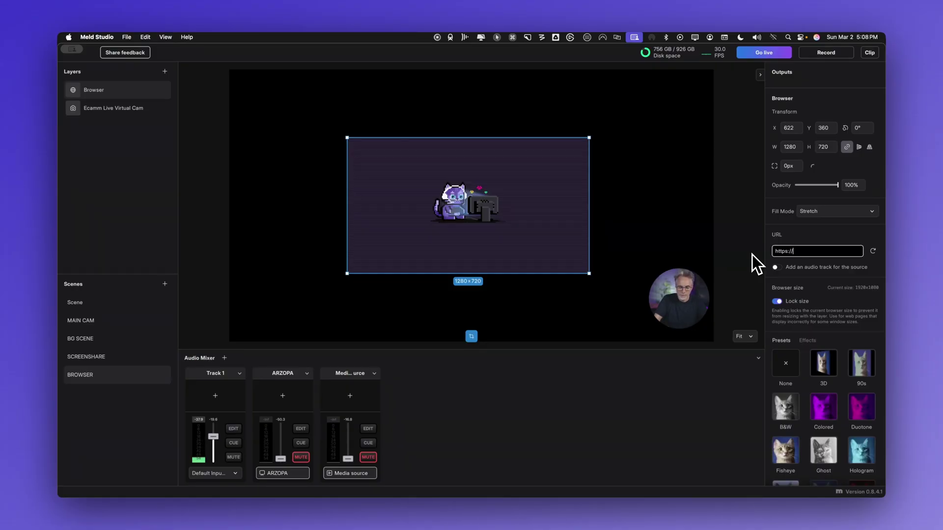
text(.com)
key(Return)
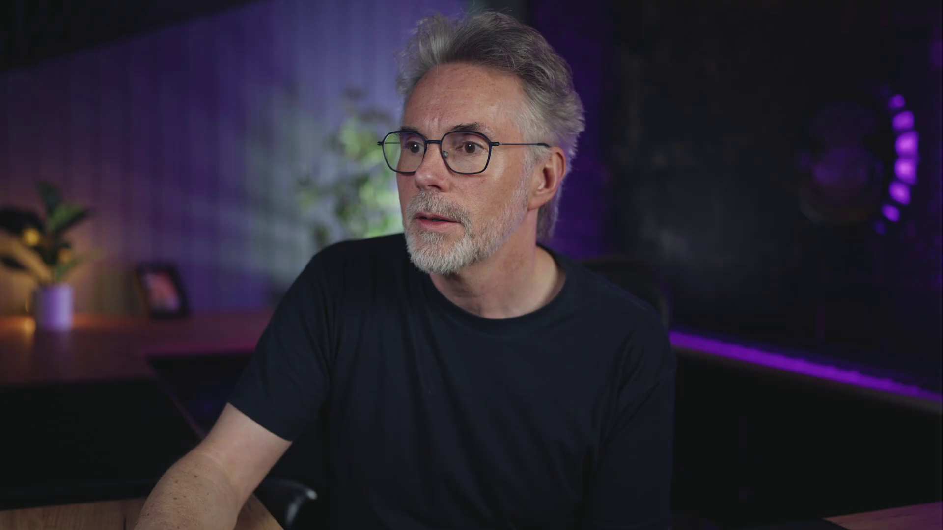